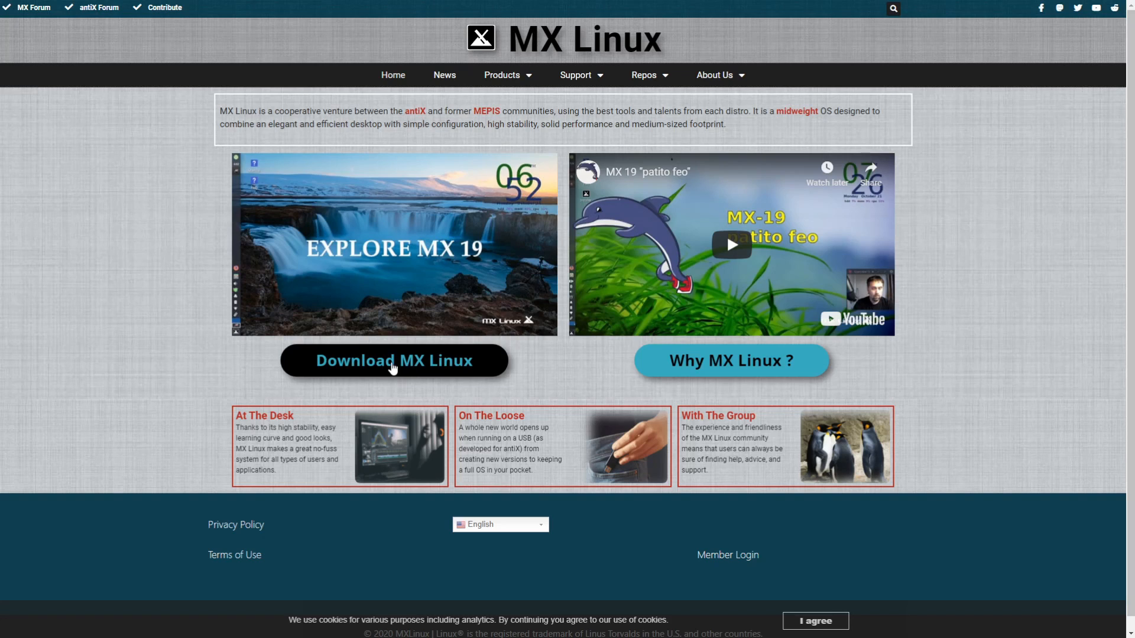
Open the MX Linux download page and follow the mirrors link for direct download.
left_click(392, 366)
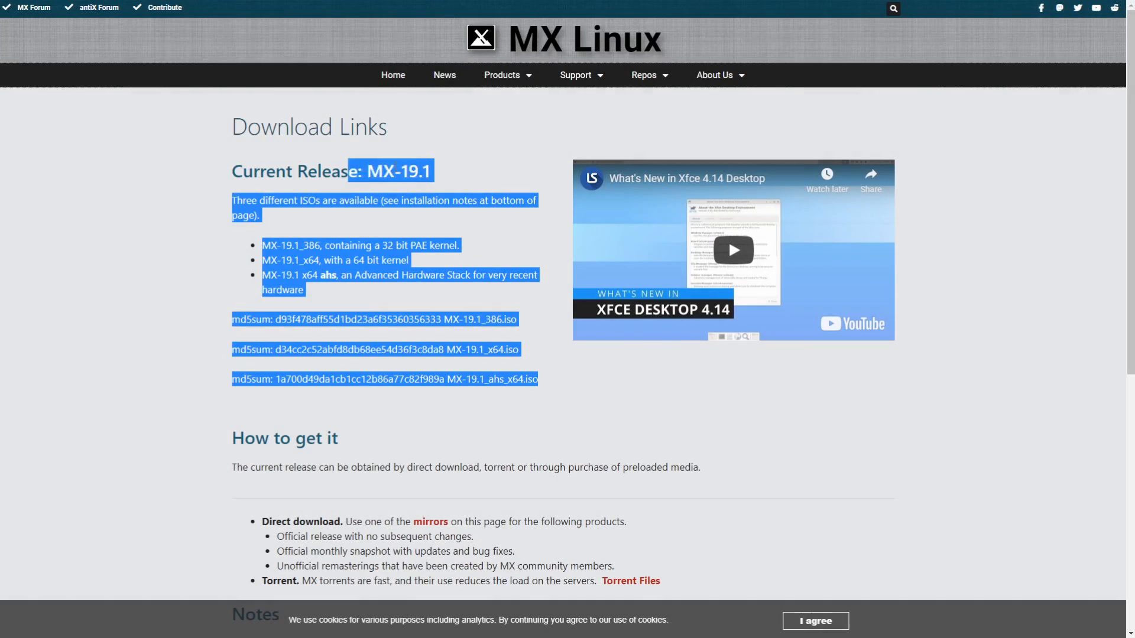
left_click_drag(372, 177, 391, 179)
left_click(364, 181)
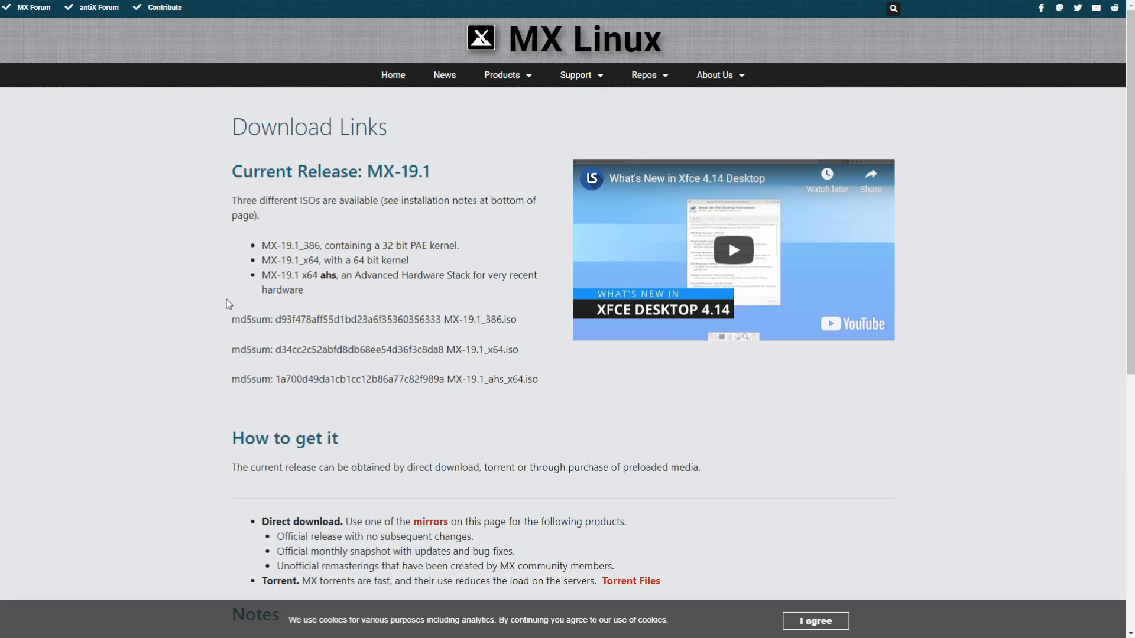
scroll(214, 279, "down", 6)
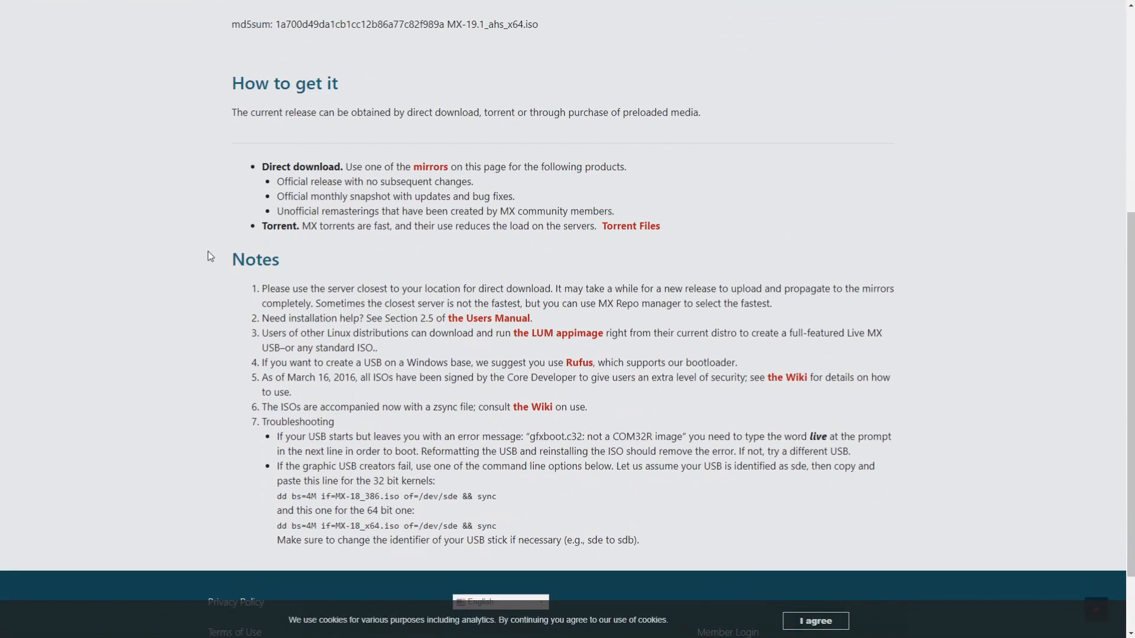
left_click_drag(261, 167, 371, 169)
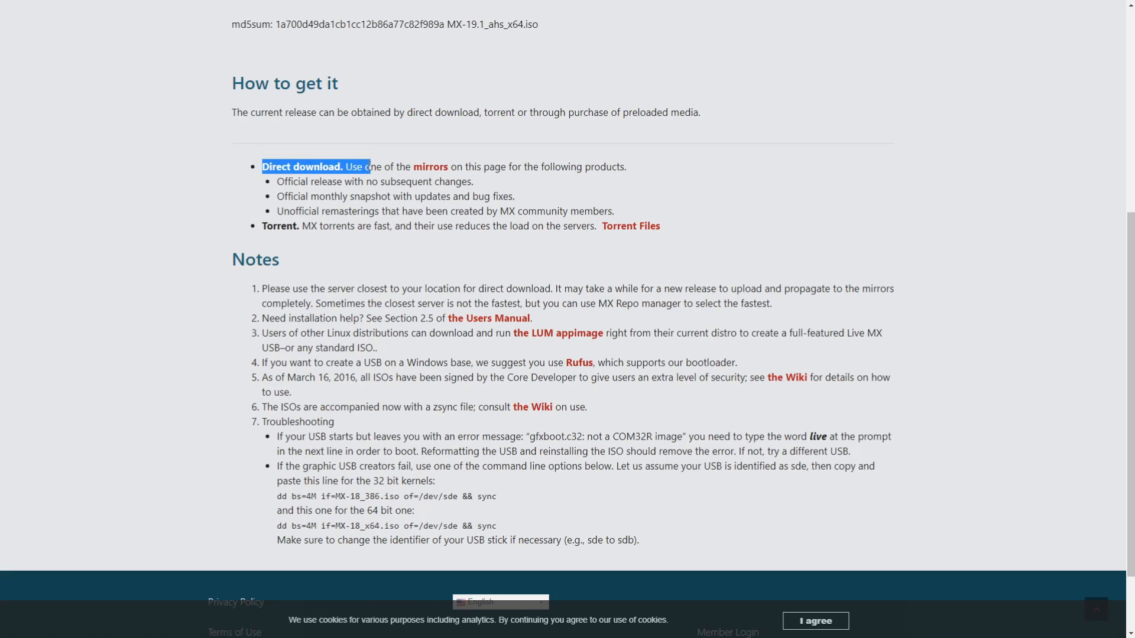
left_click(429, 168)
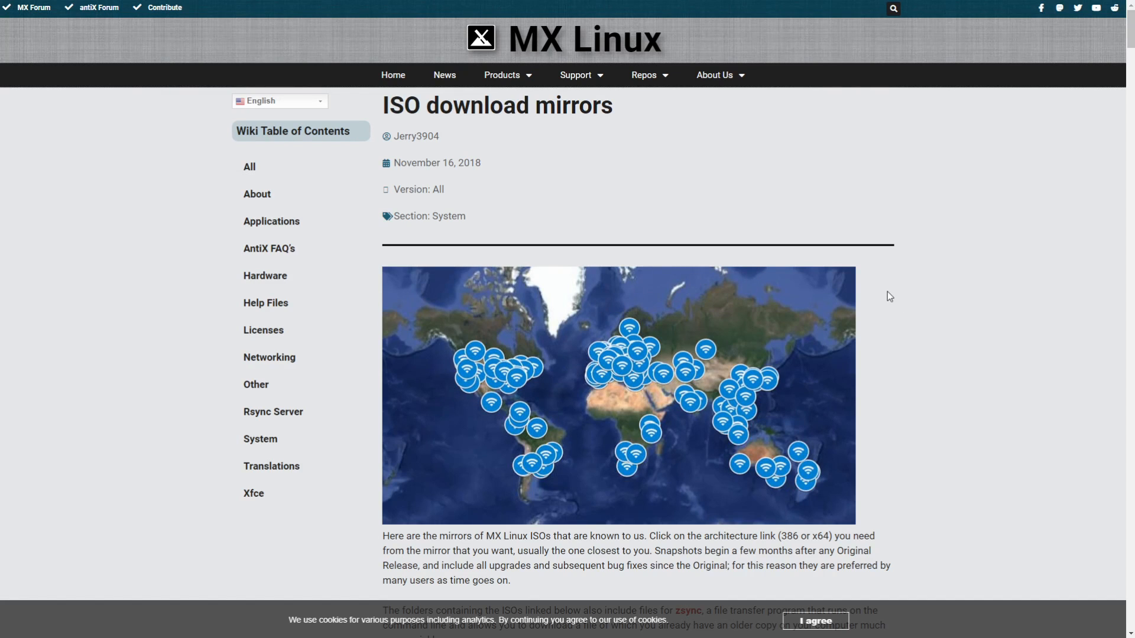
Search the ISO mirror table for "usa" and open the original-release x64 download from the first USA (CA) mirror.
scroll(886, 277, "down", 12)
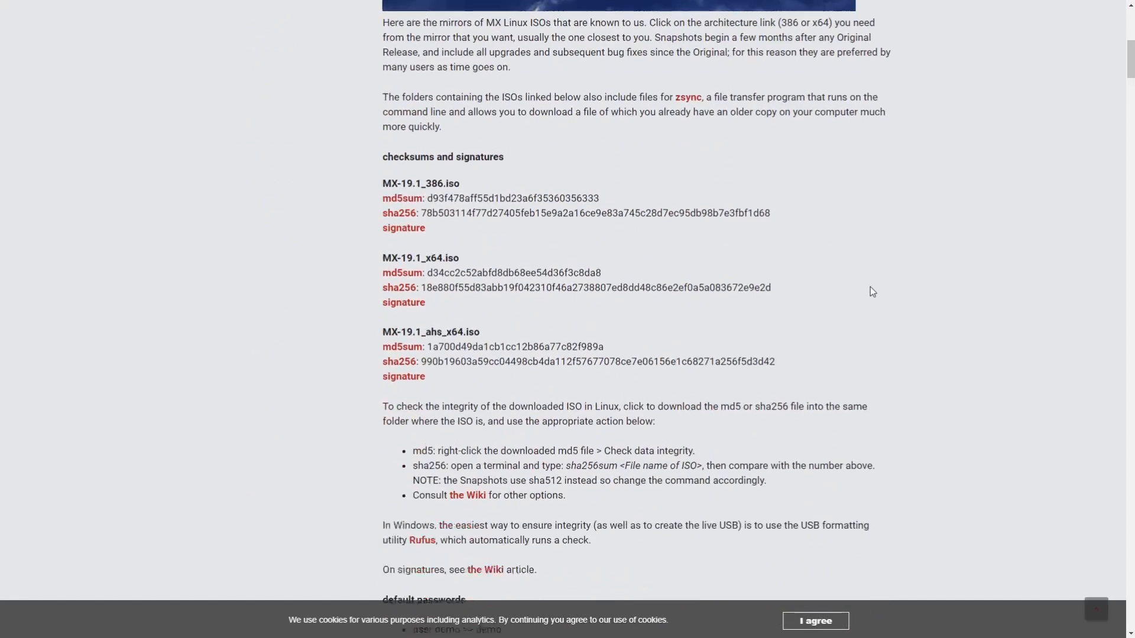
scroll(857, 281, "down", 7)
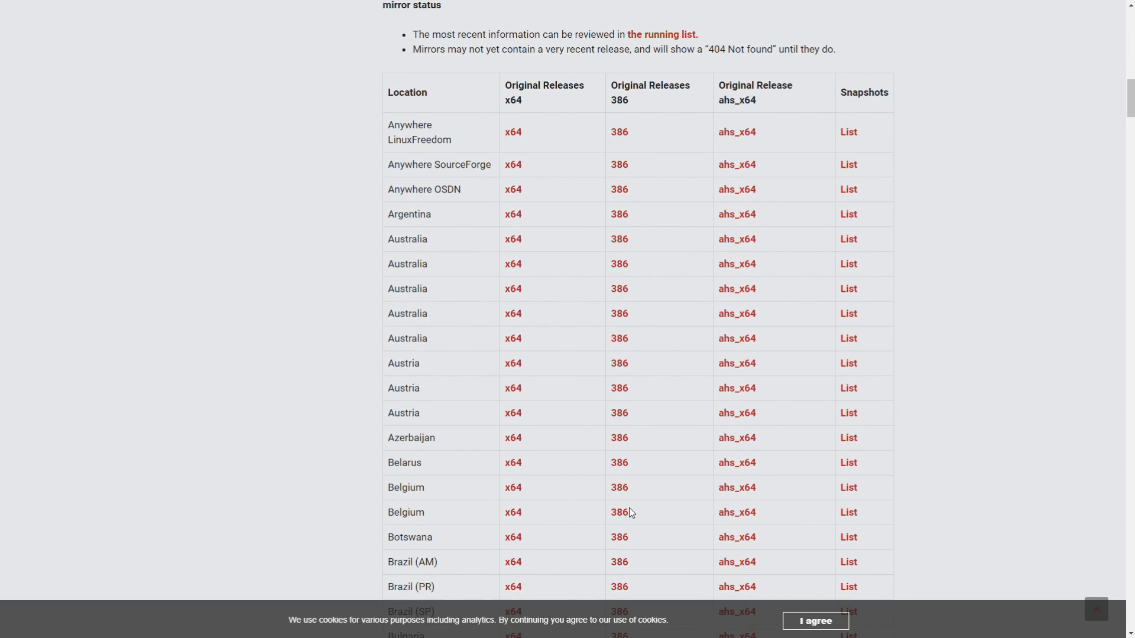
key("ctrl+f")
type("usa")
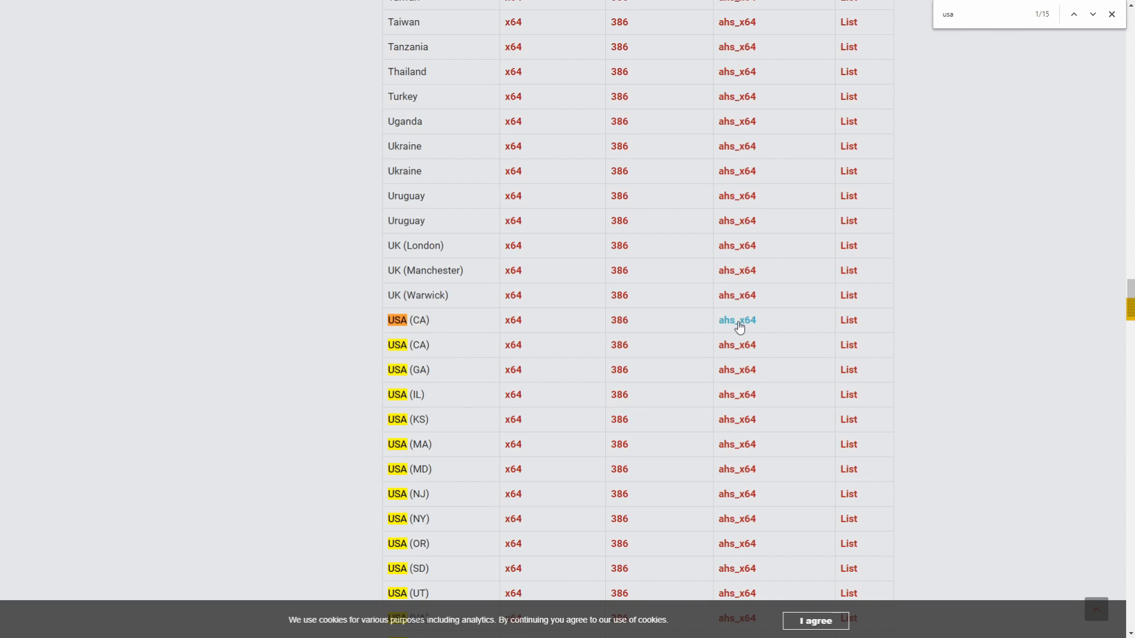
left_click(513, 324)
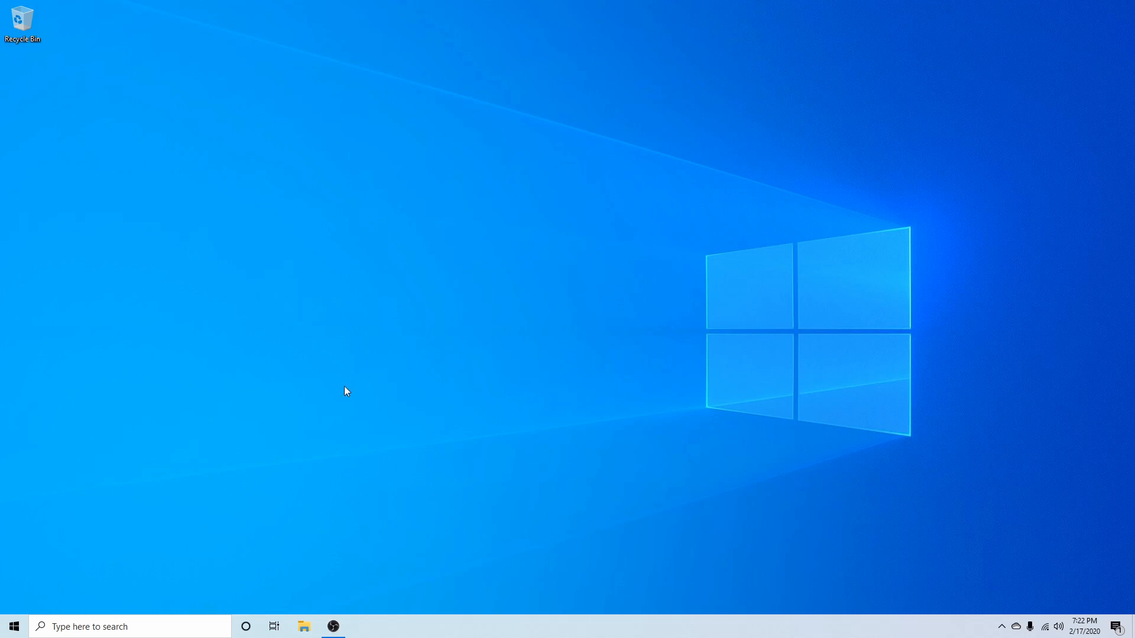
Launch balenaEtcher and load the MX-19.1_x64 disc image from the Downloads folder.
left_click(152, 620)
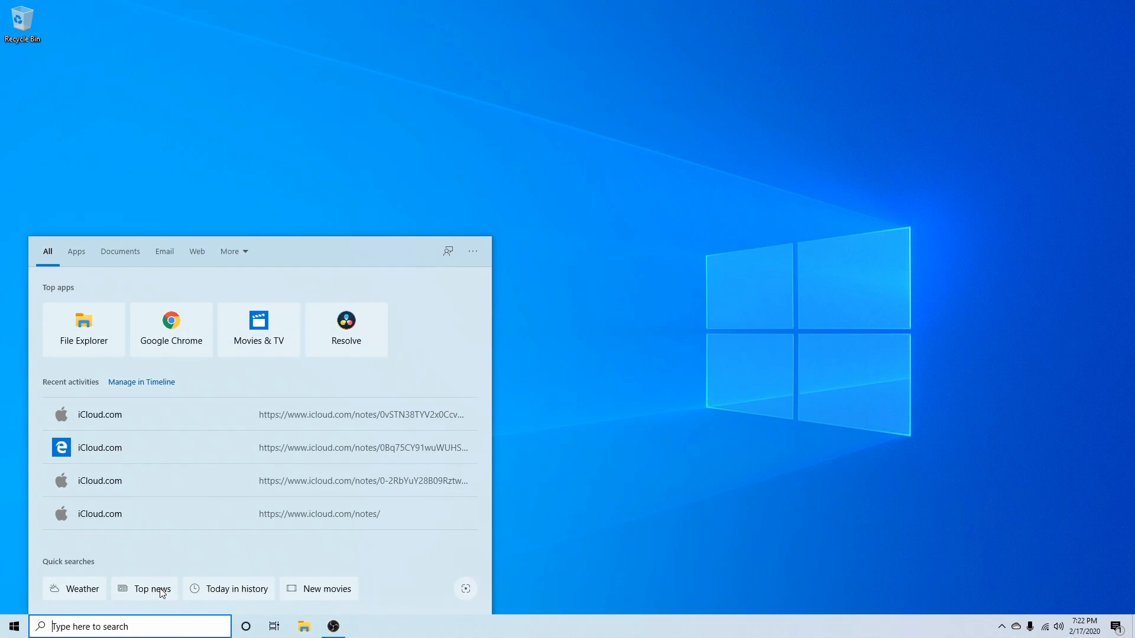
type("subl")
key("Return")
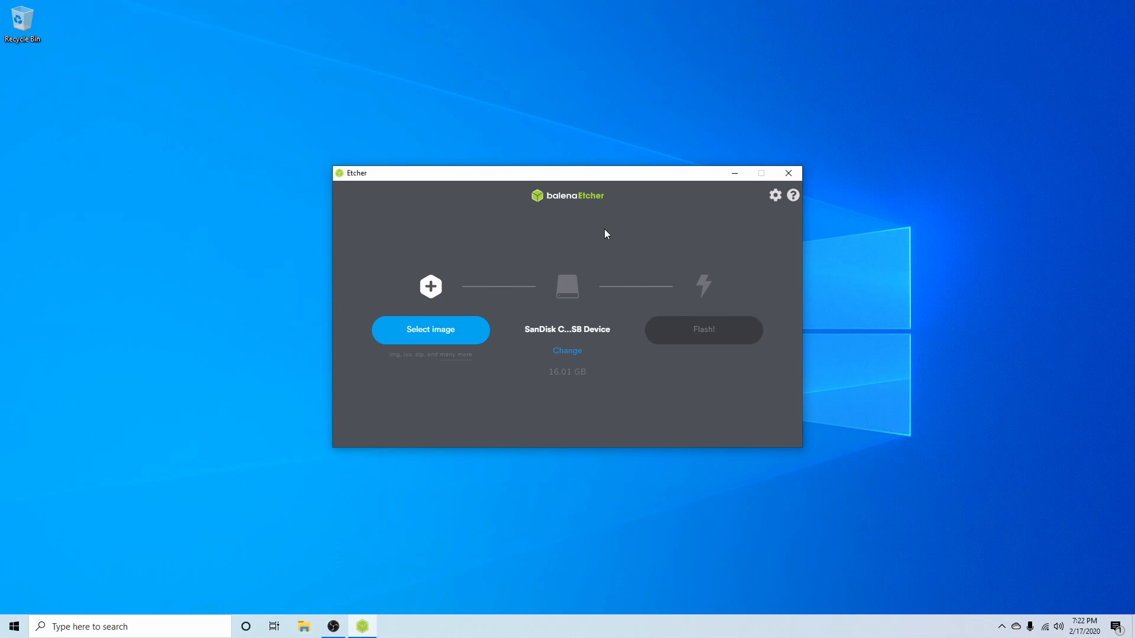
left_click(431, 332)
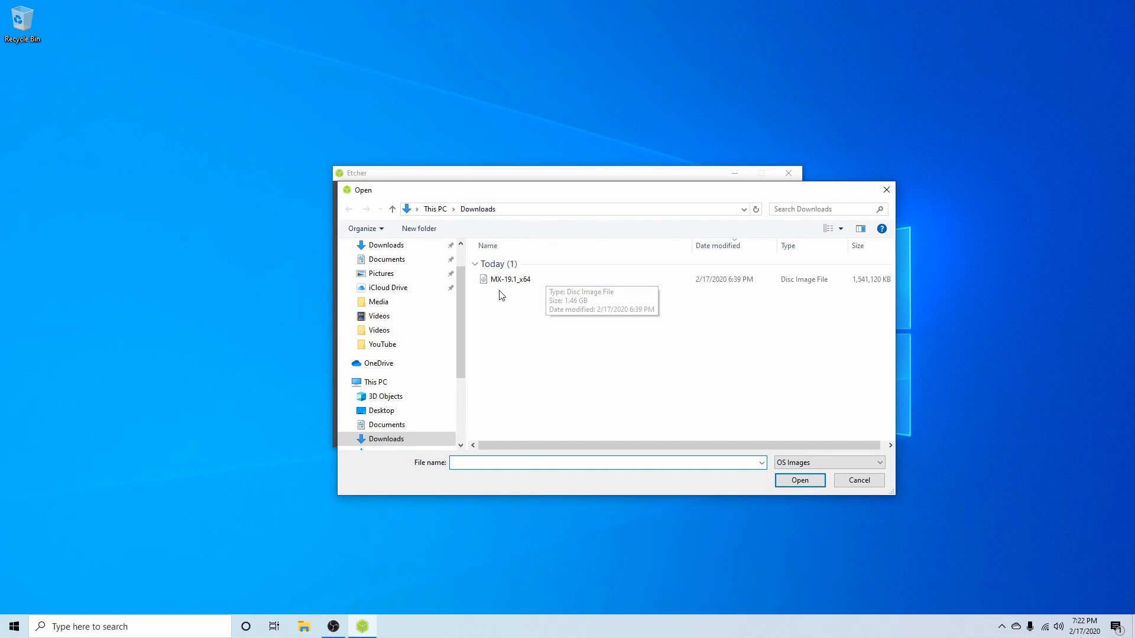
left_click(554, 283)
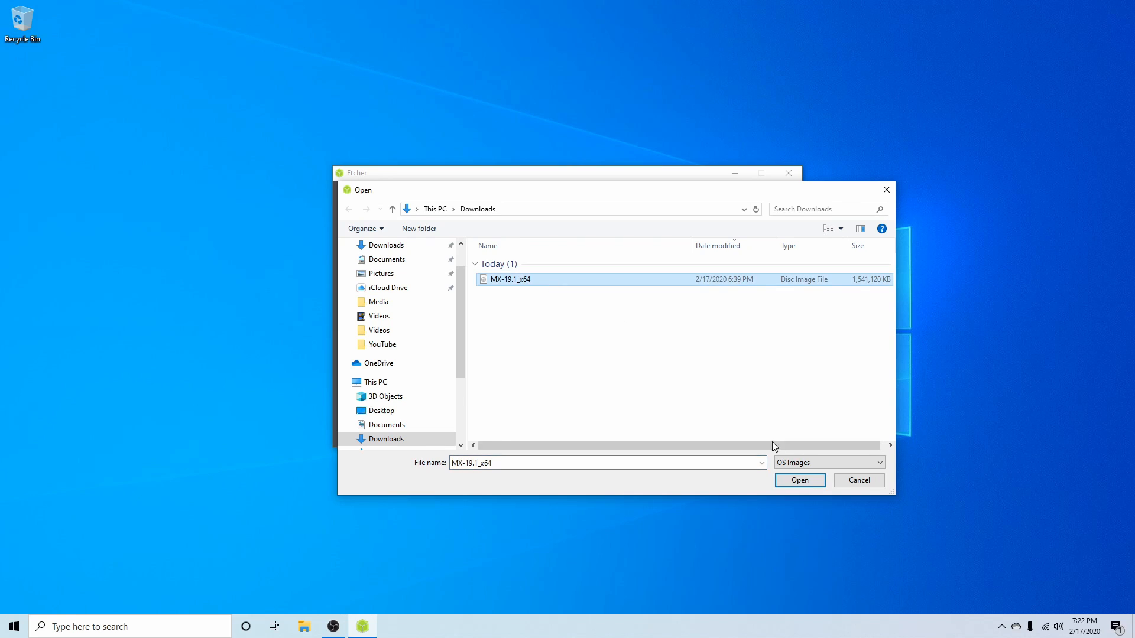
left_click(796, 480)
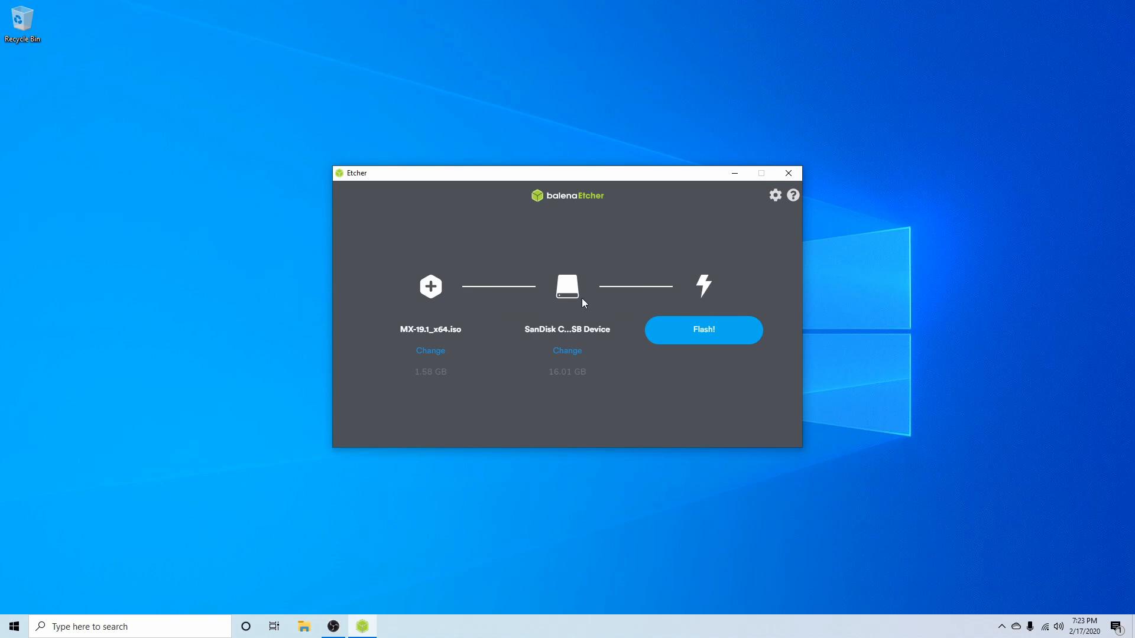
Confirm the 16.01 GB SanDisk Cruzer Glide USB device as the target and start flashing the image.
left_click(561, 352)
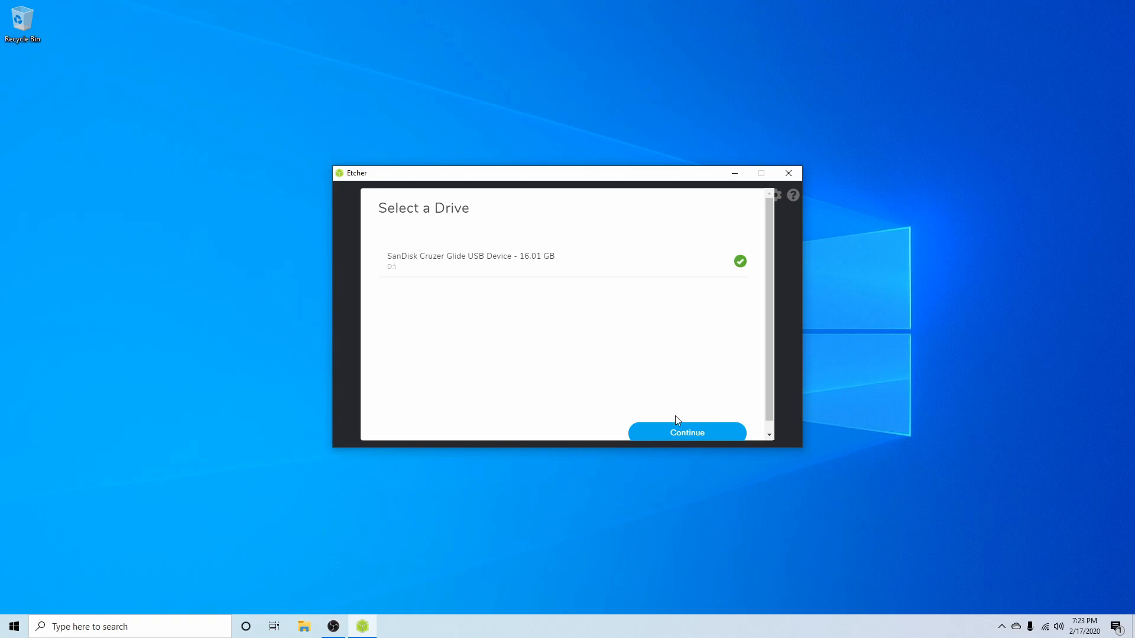
left_click(685, 435)
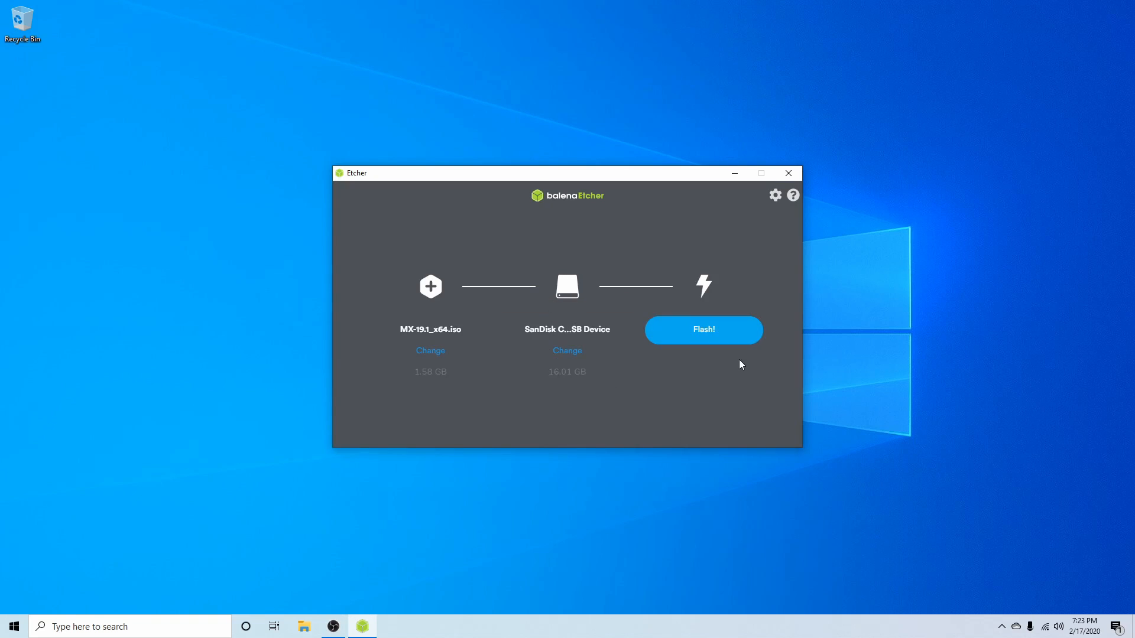
left_click(711, 331)
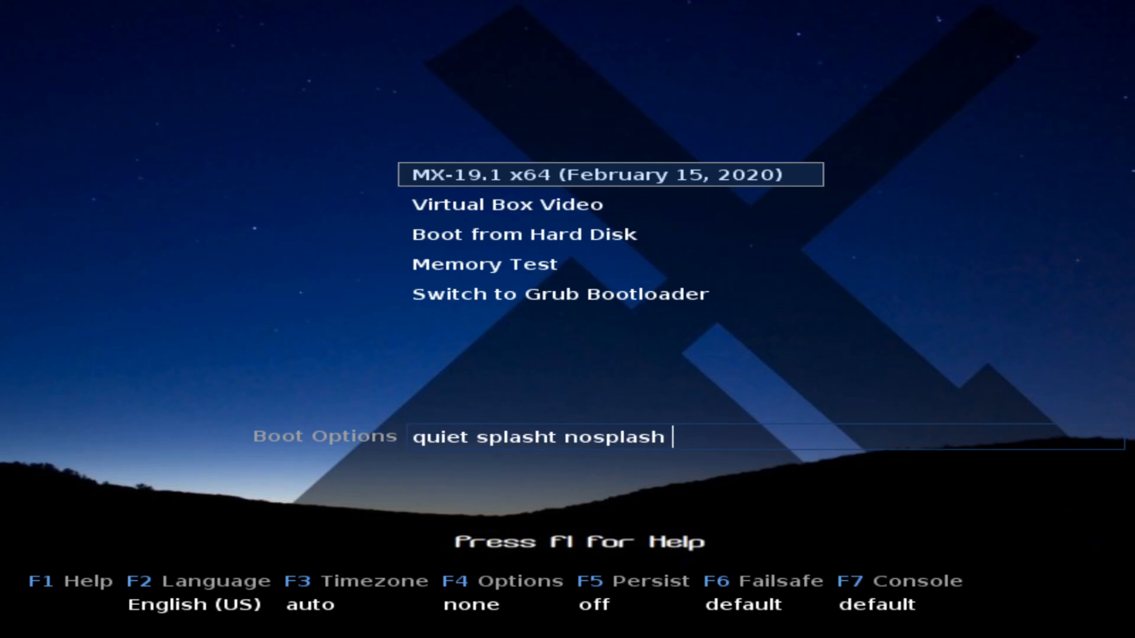
Boot the MX-19.1 x64 live system and launch the Linux installer from its desktop after closing the welcome window.
key("Return")
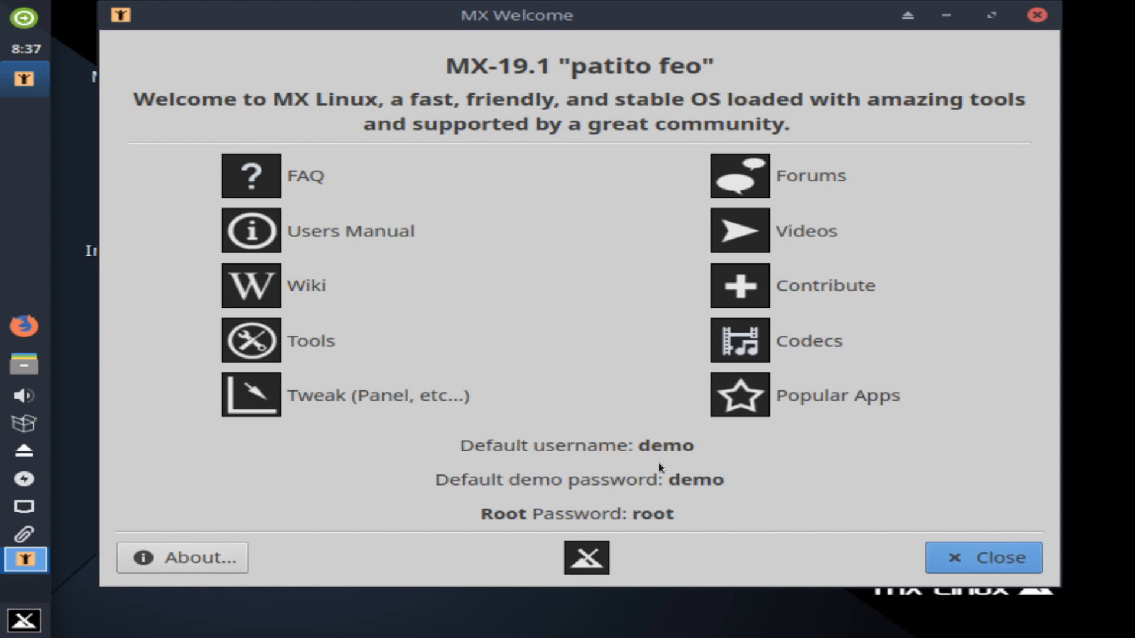
left_click(967, 556)
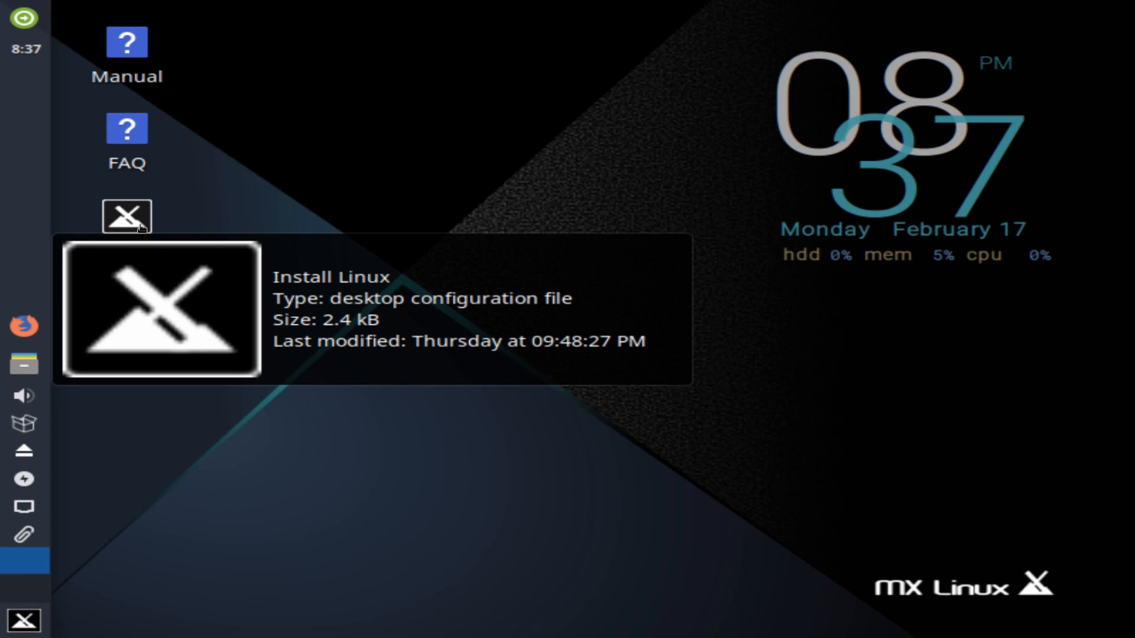
double_click(142, 227)
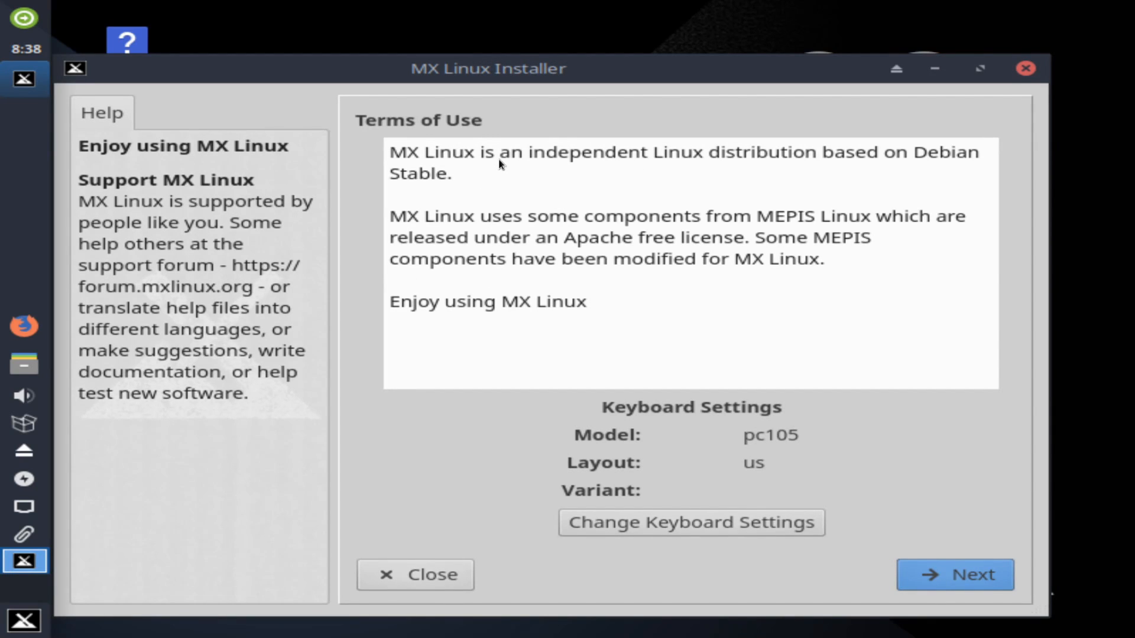
Move the installer window slightly upward and open its keyboard settings.
left_click_drag(415, 77, 416, 65)
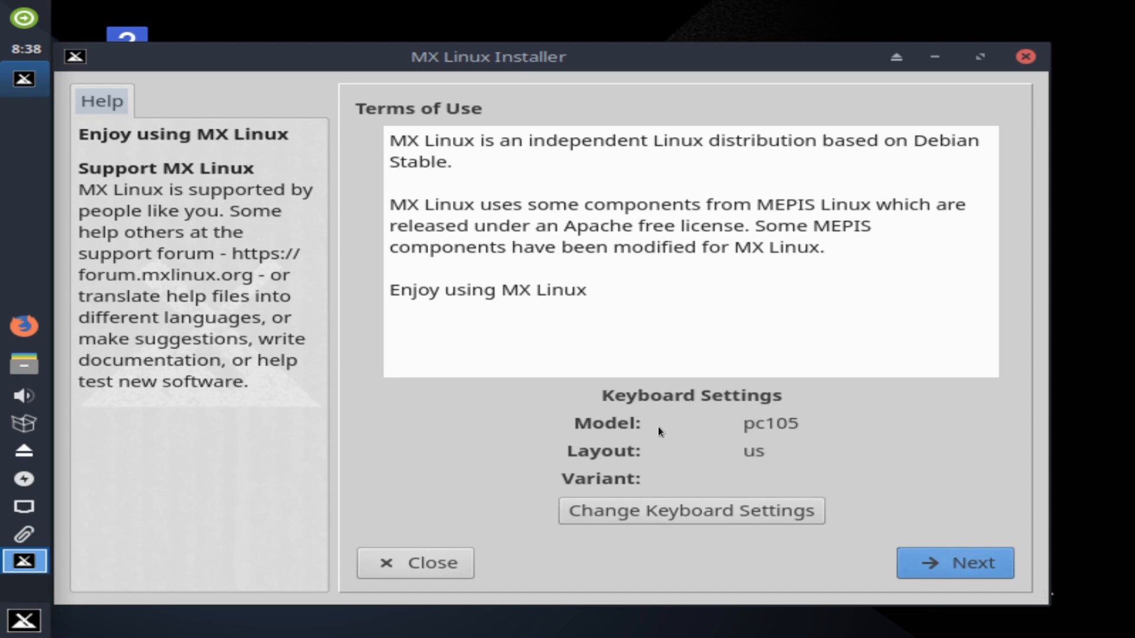
left_click(665, 509)
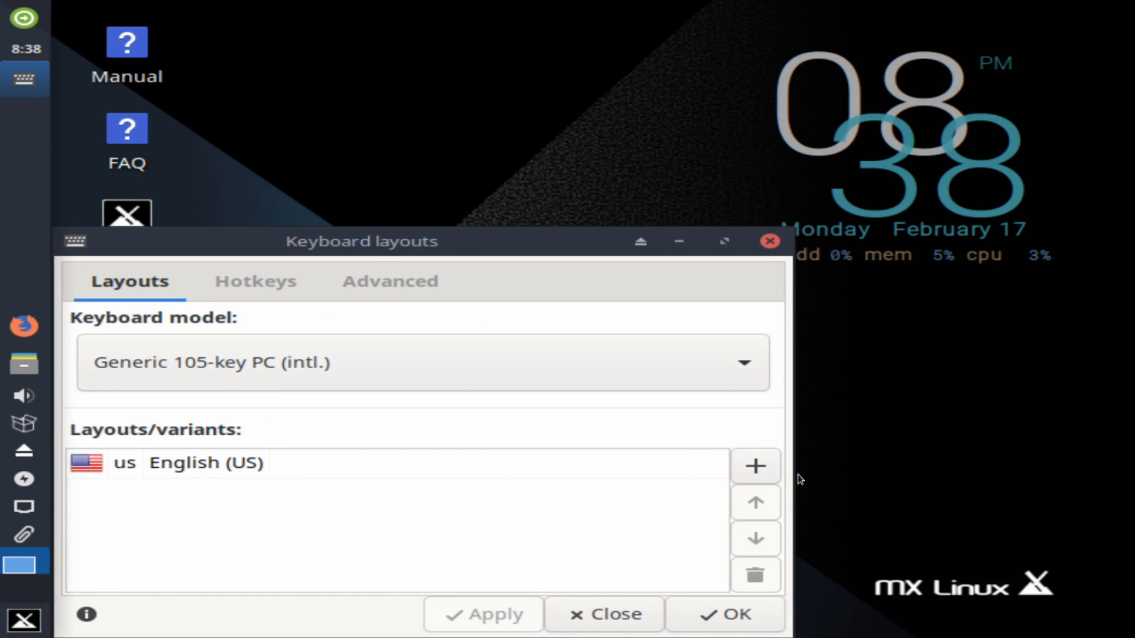
left_click(754, 466)
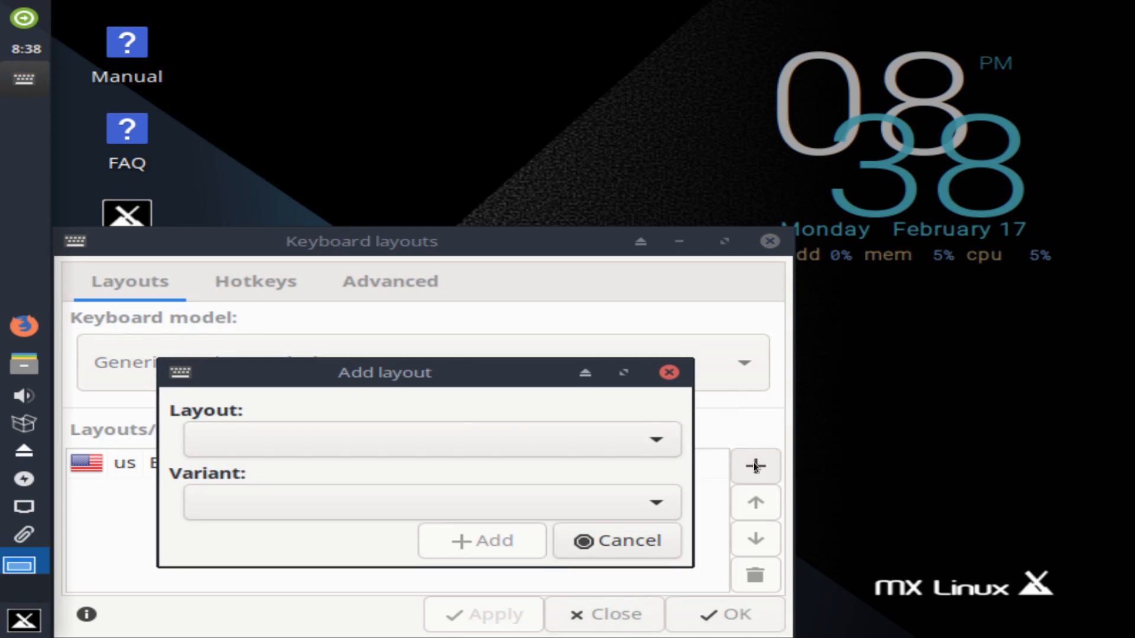
left_click(286, 437)
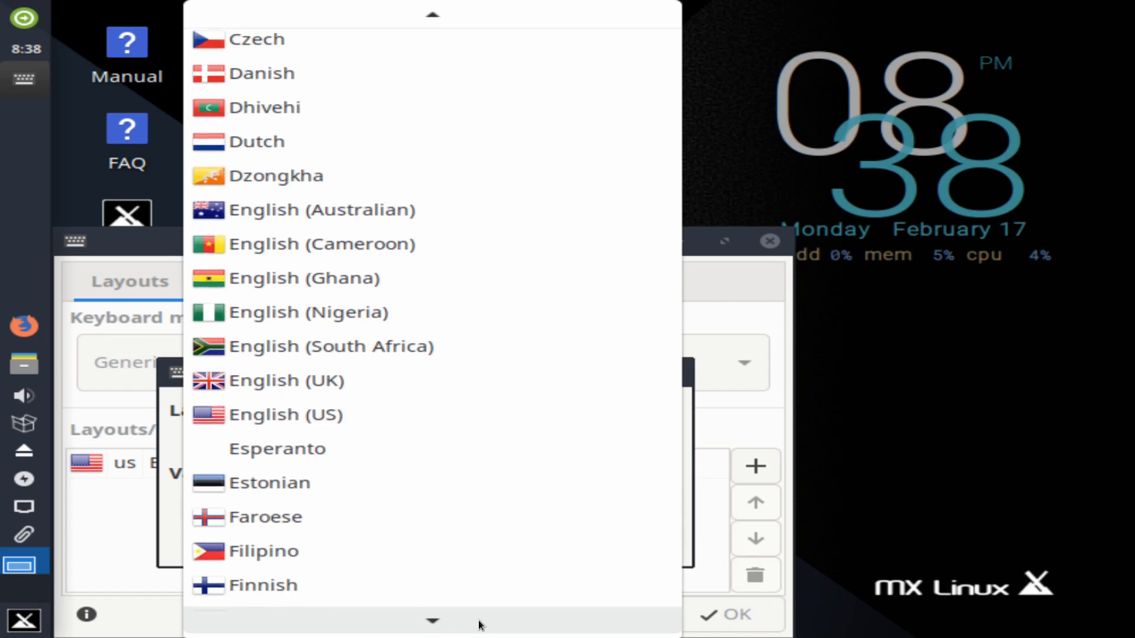
left_click(757, 324)
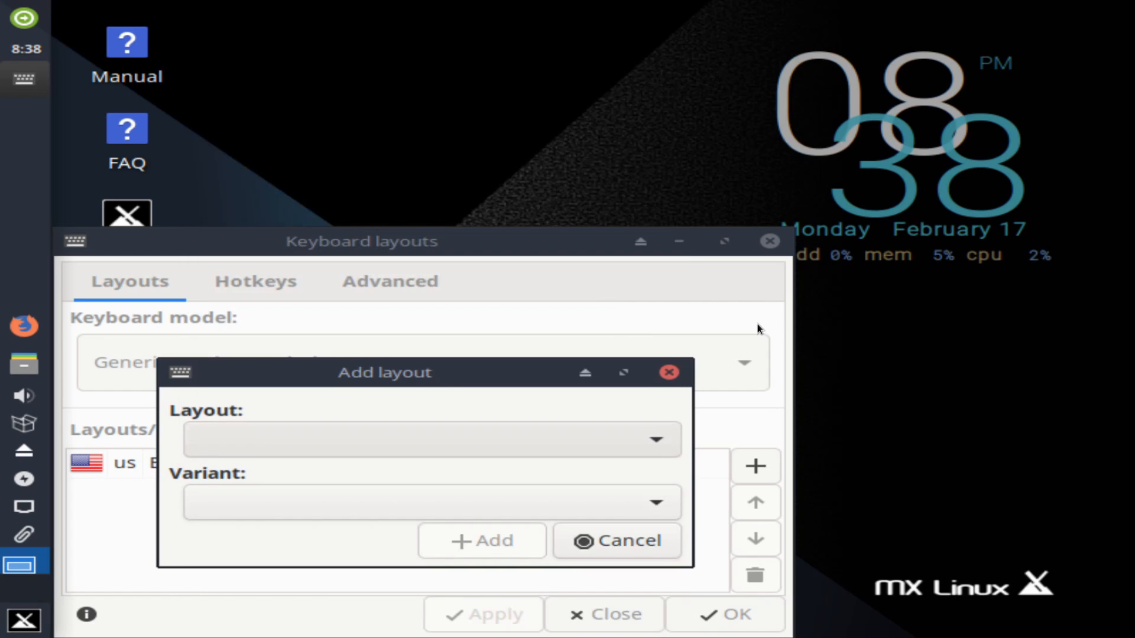
left_click(602, 539)
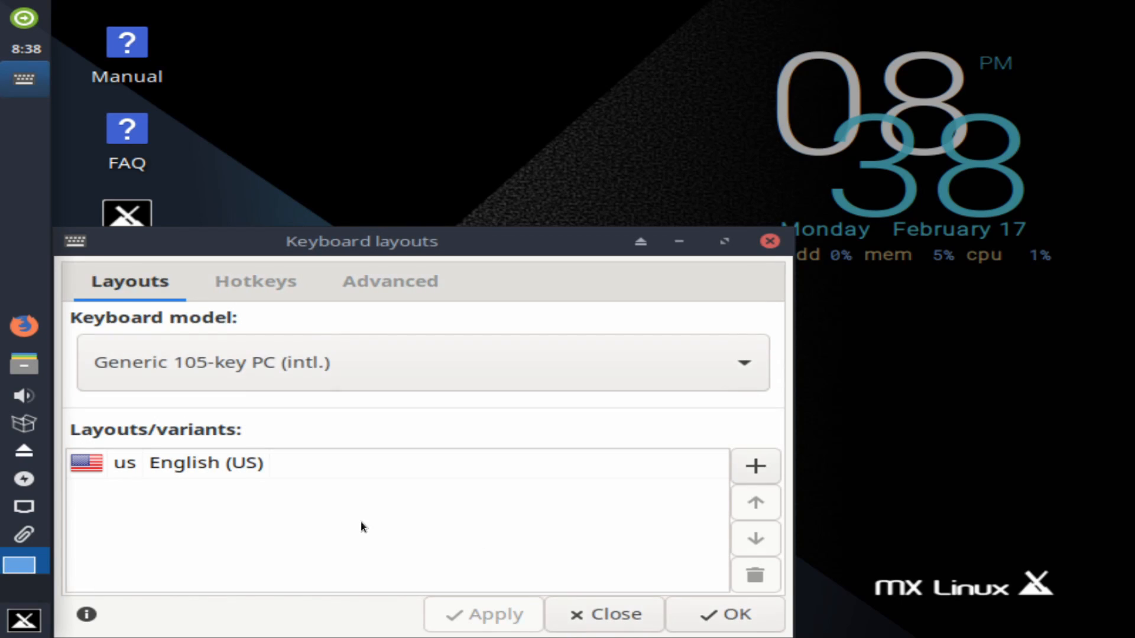
Accept the English (US) keyboard layout and continue to the installer's disk setup page.
left_click(232, 473)
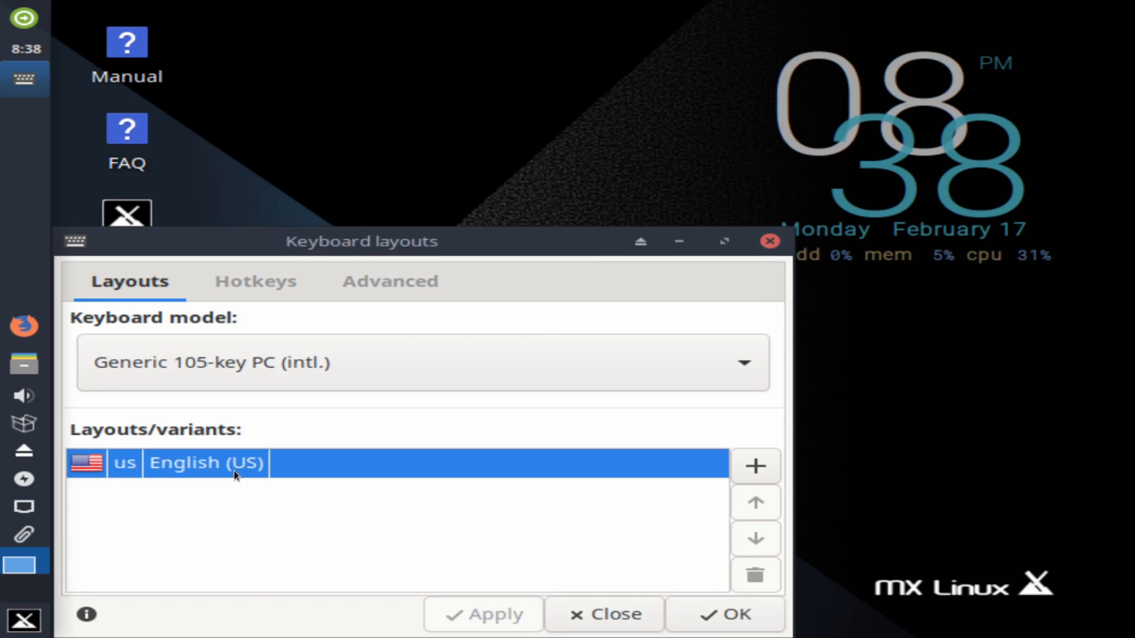
left_click(703, 618)
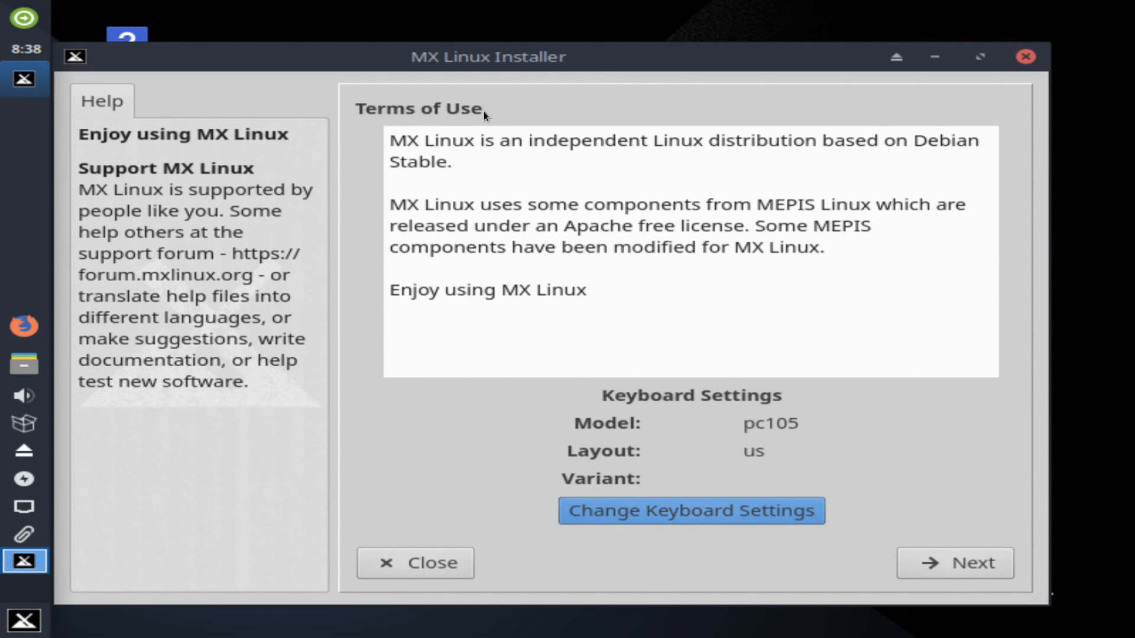
left_click(929, 564)
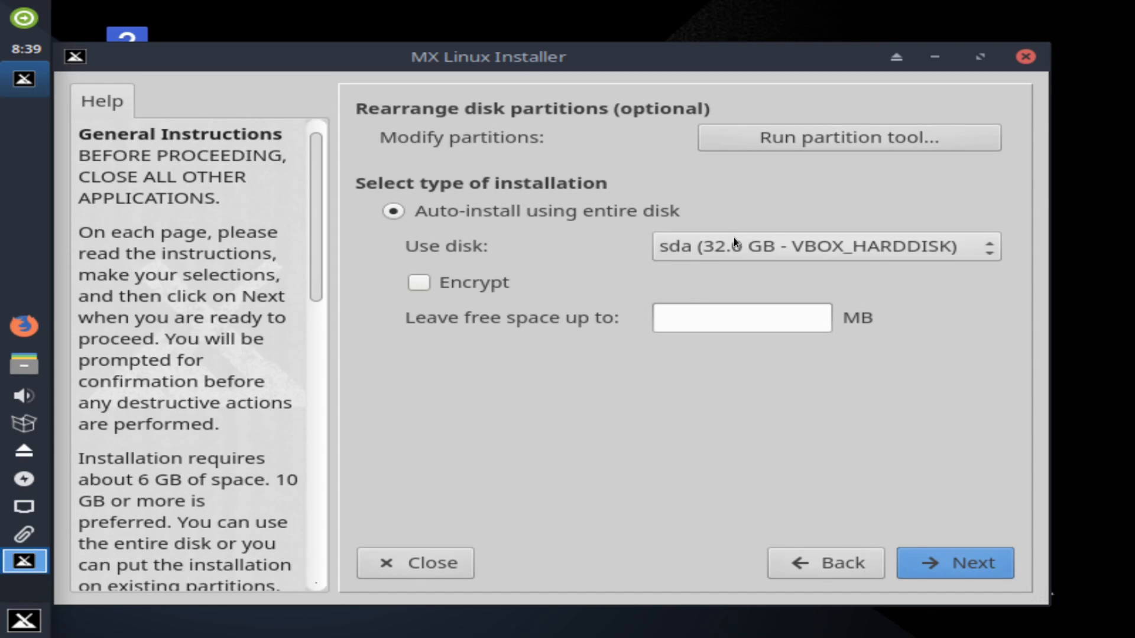
Auto-install using the entire sda disk (32.0 GB - VBOX_HARDDISK), unencrypted, and approve formatting it for MX Linux.
left_click(905, 251)
left_click(879, 245)
left_click(879, 245)
left_click(878, 247)
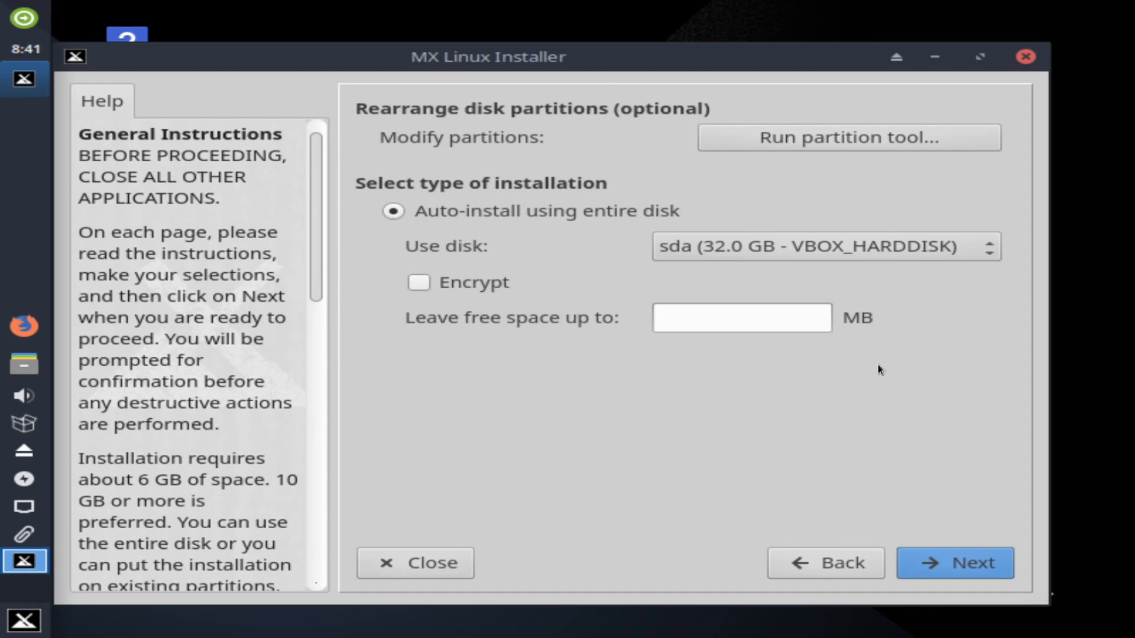
left_click(952, 552)
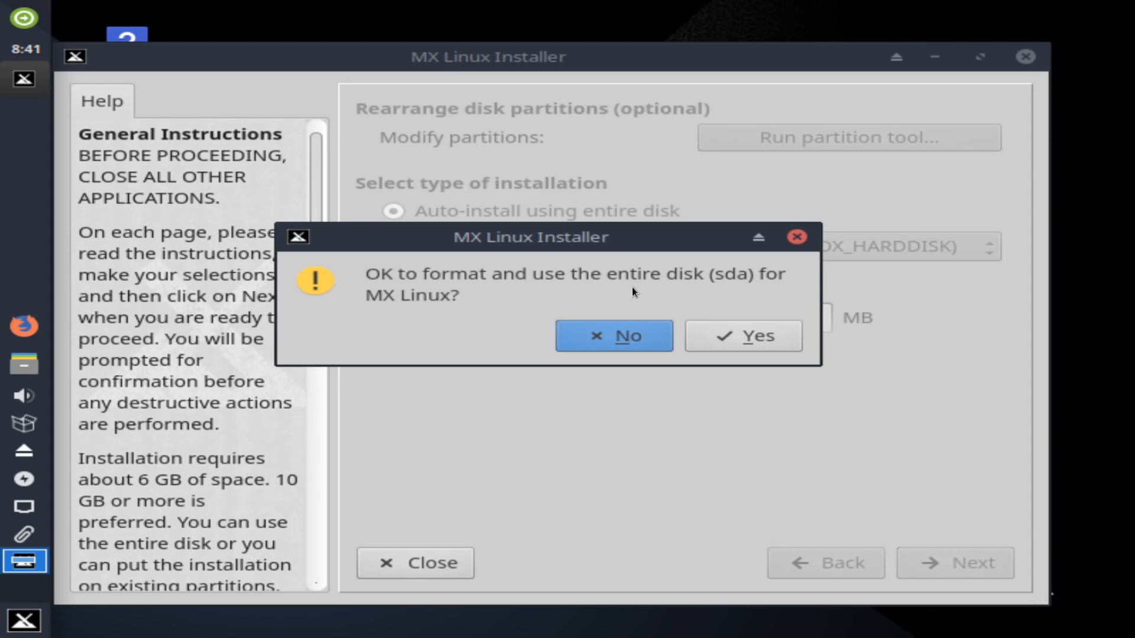
left_click(732, 335)
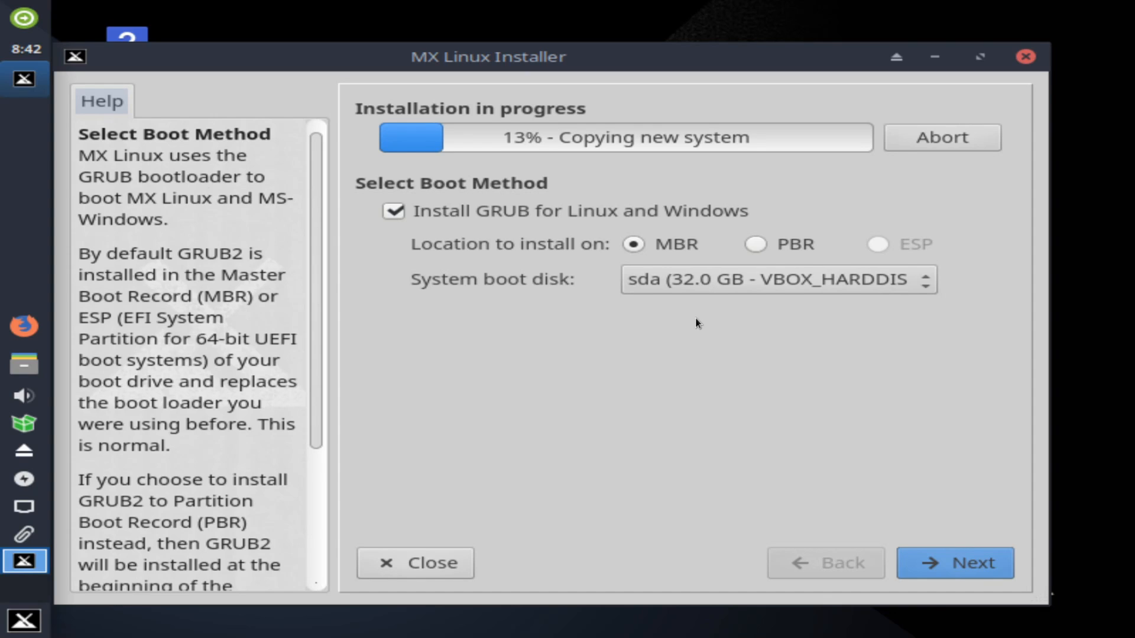
Keep GRUB installed to the MBR of the sda disk and continue to the computer network names.
left_click(718, 286)
left_click(708, 334)
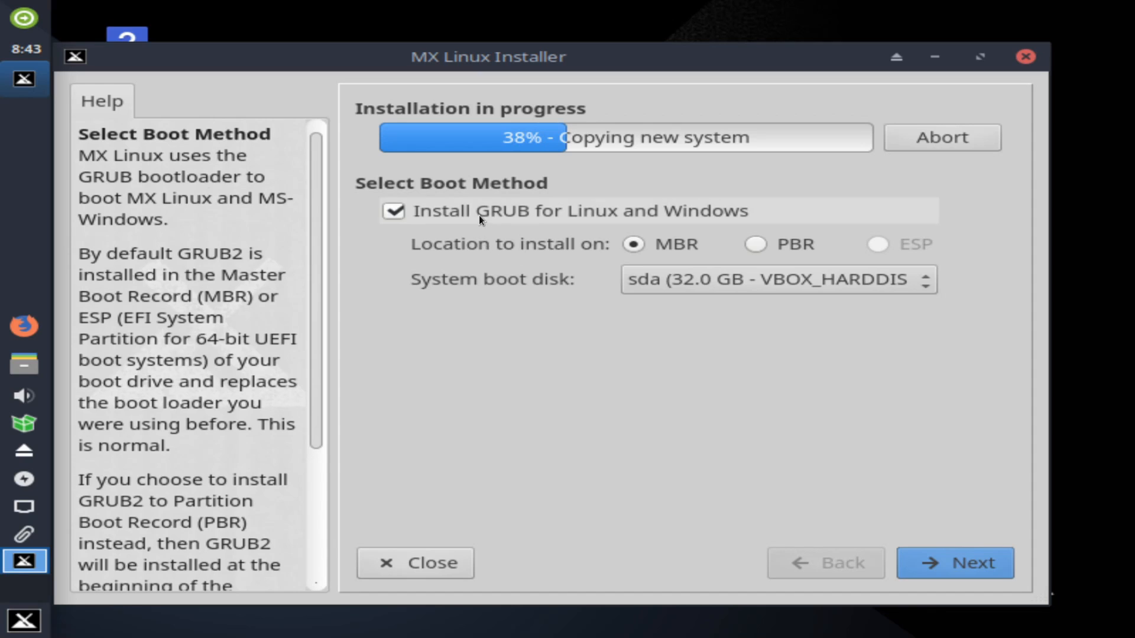
left_click(940, 565)
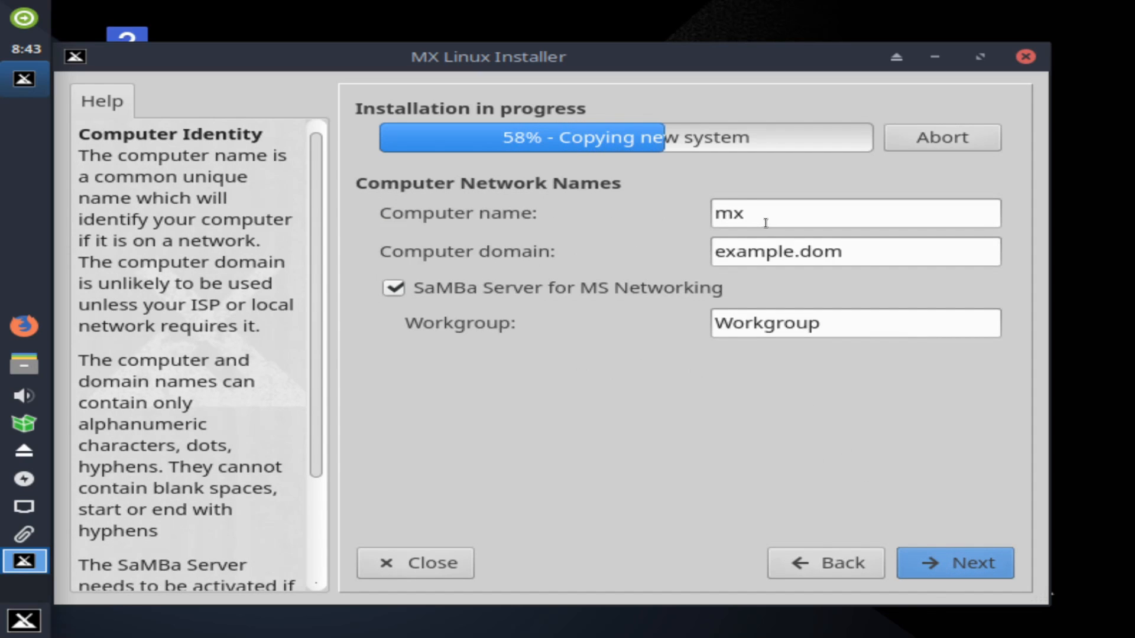
Set the computer name to savvynik.
double_click(741, 222)
type("savvynik")
key("Tab")
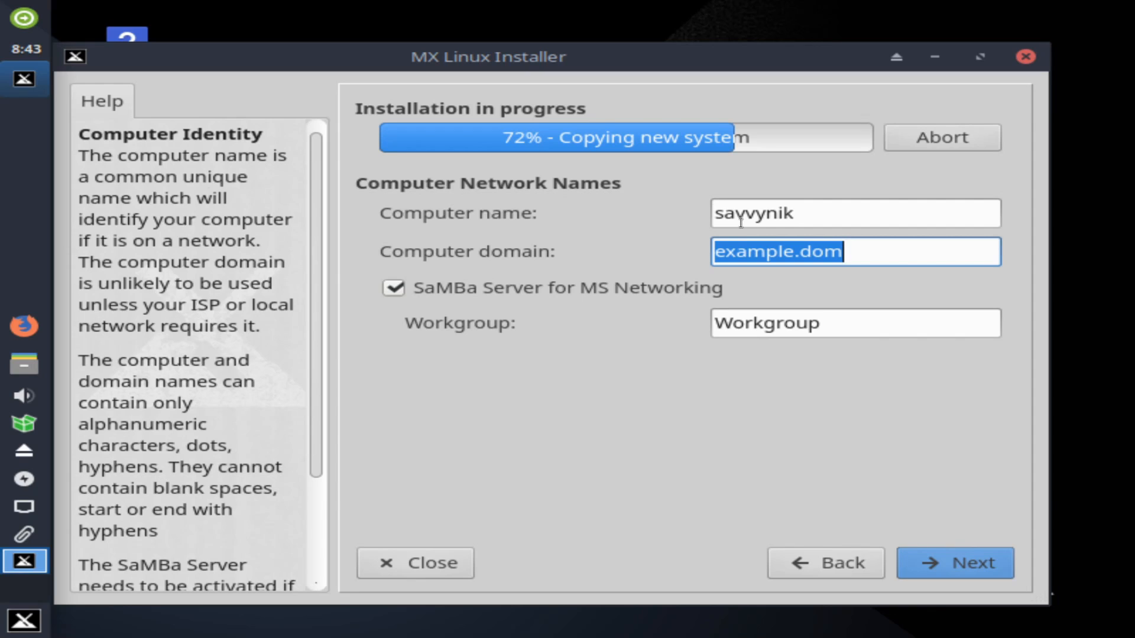
Set the computer domain to savvynik.dom, keep the Workgroup name and continue to the localization defaults.
type("savvynik.dom")
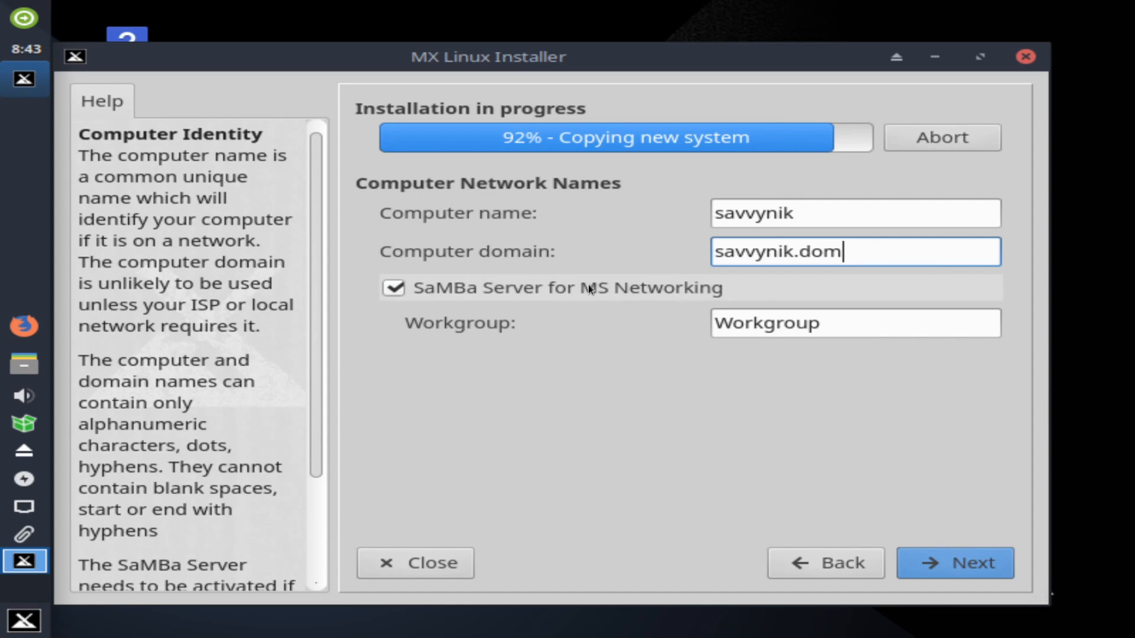
double_click(828, 325)
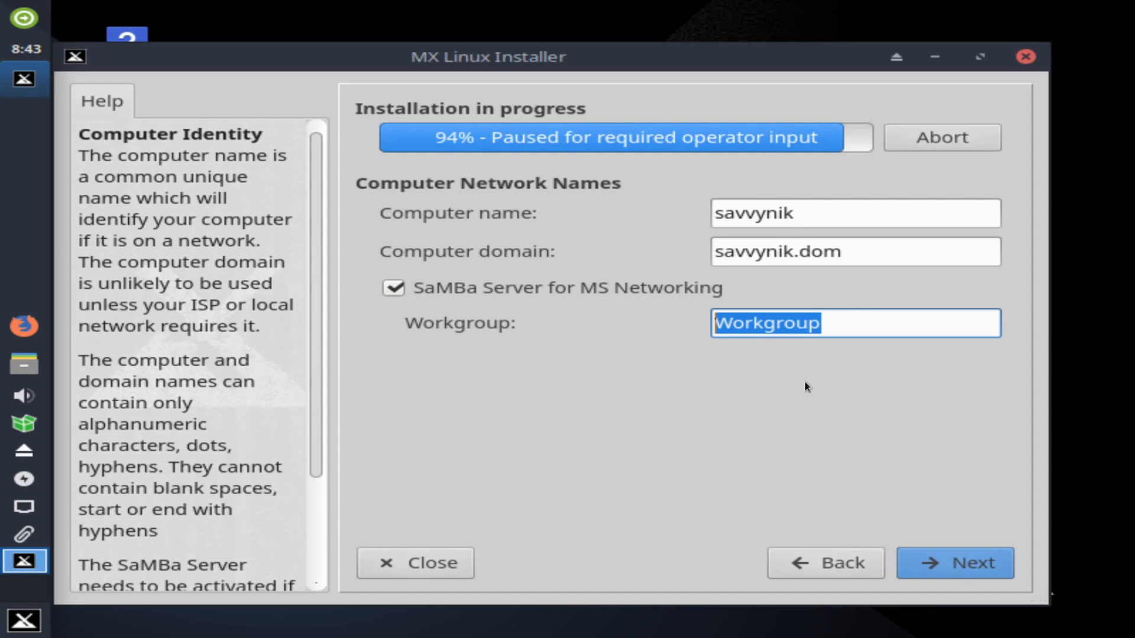
left_click(949, 563)
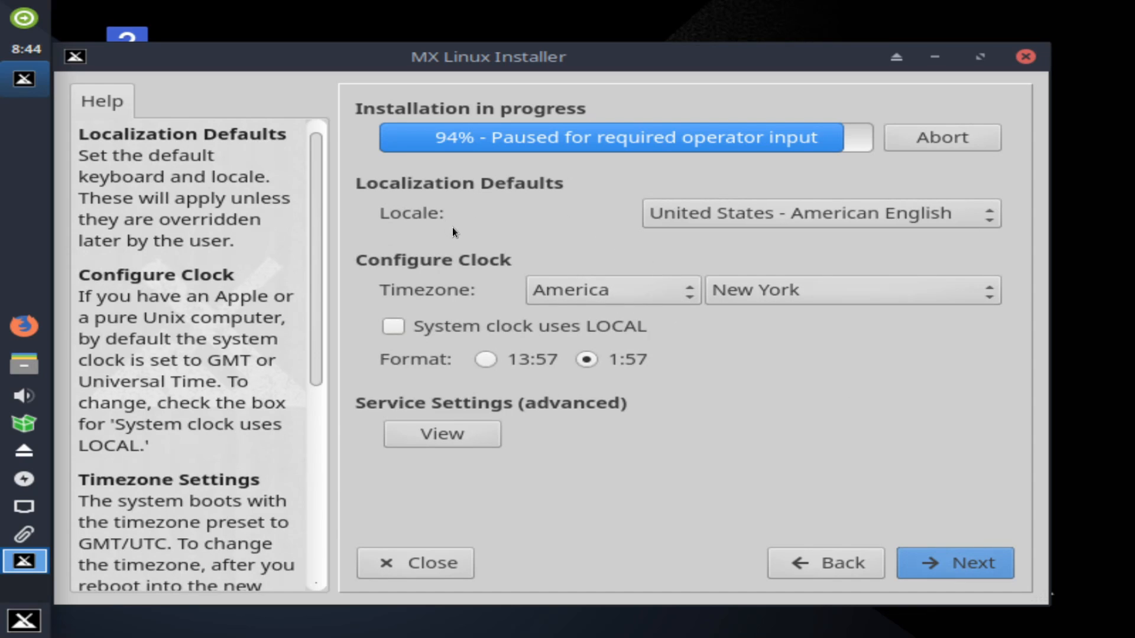
Keep the United States - American English locale and the America/New York timezone, and continue to the user accounts.
left_click(737, 226)
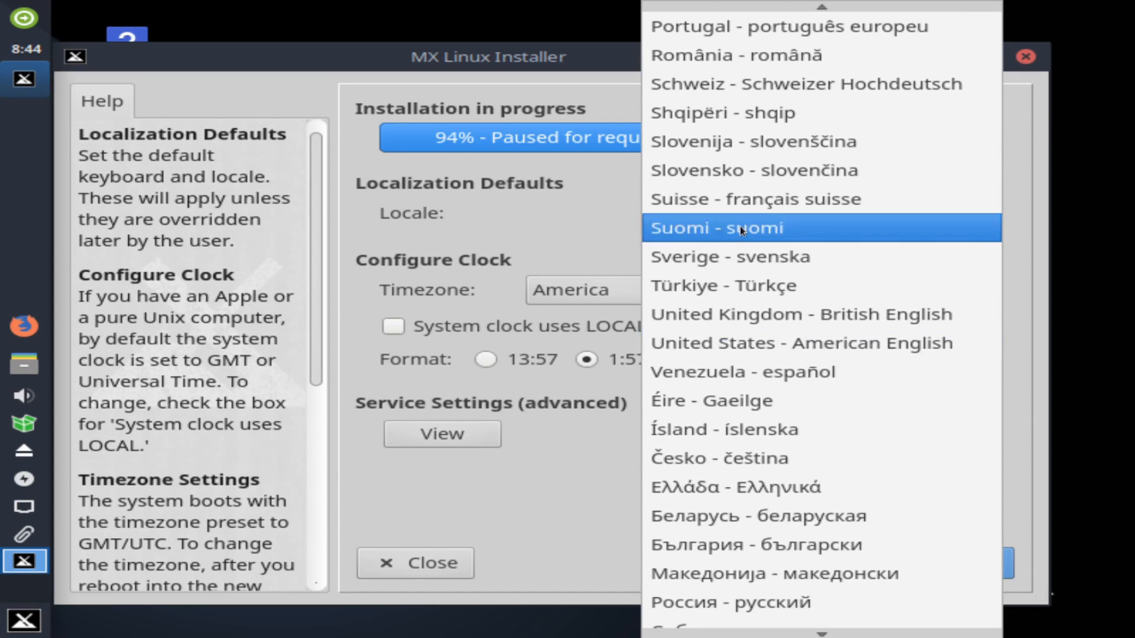
left_click(768, 347)
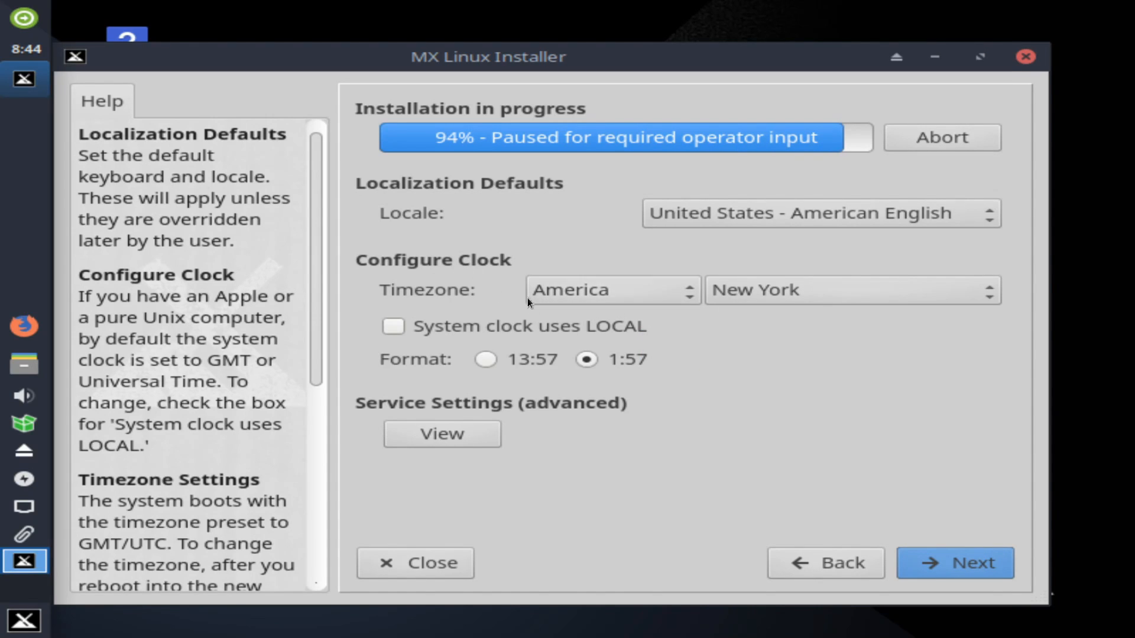
left_click(774, 294)
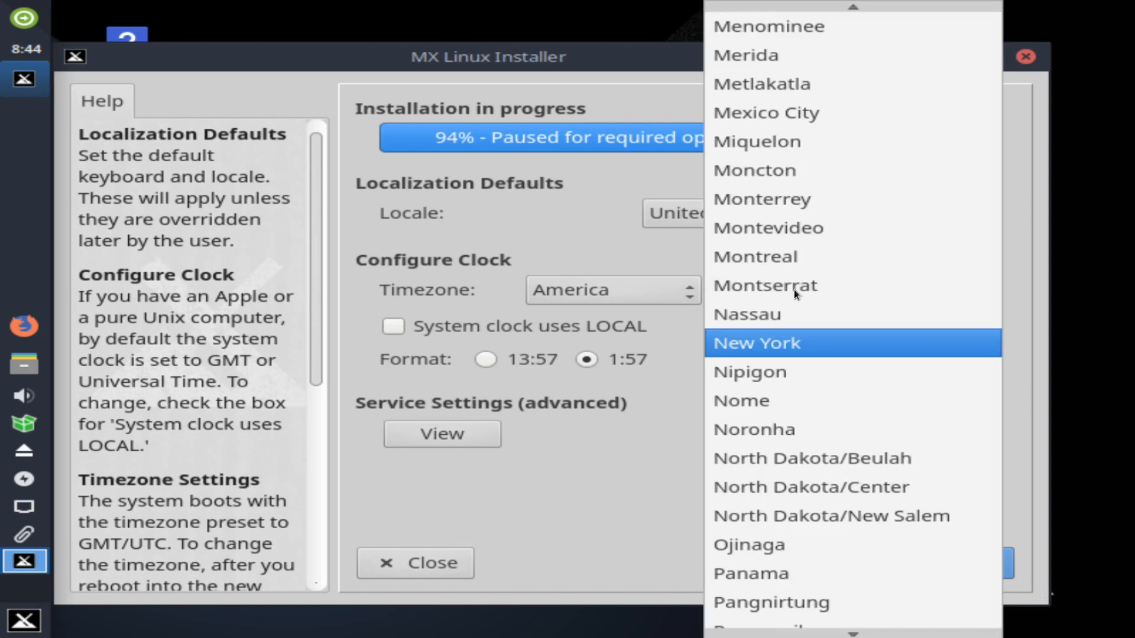
left_click(807, 344)
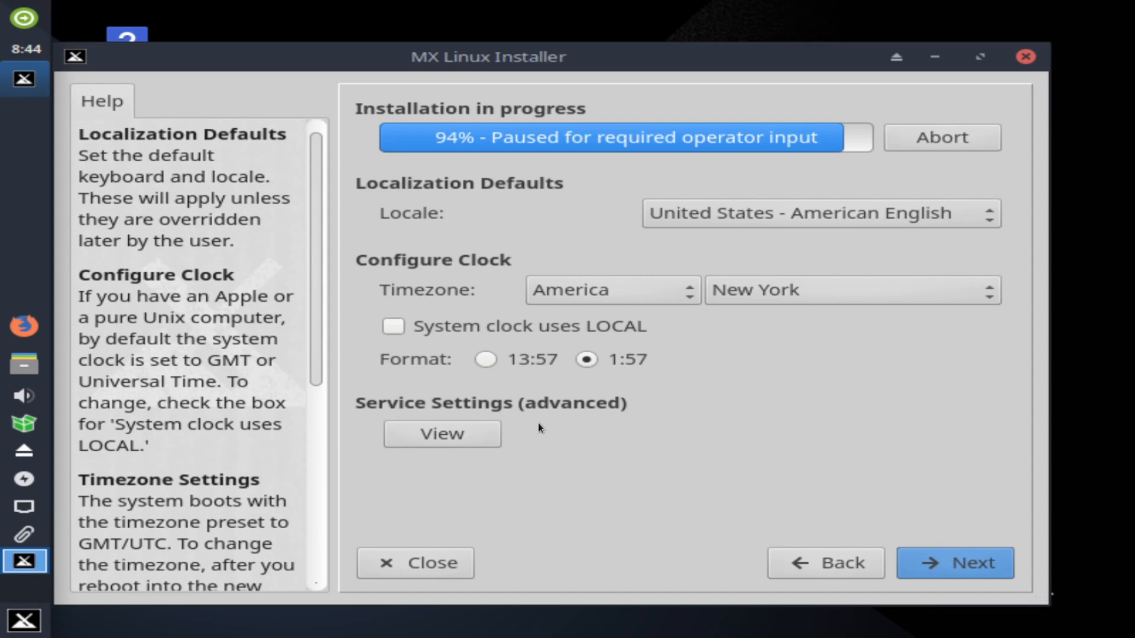
left_click(934, 563)
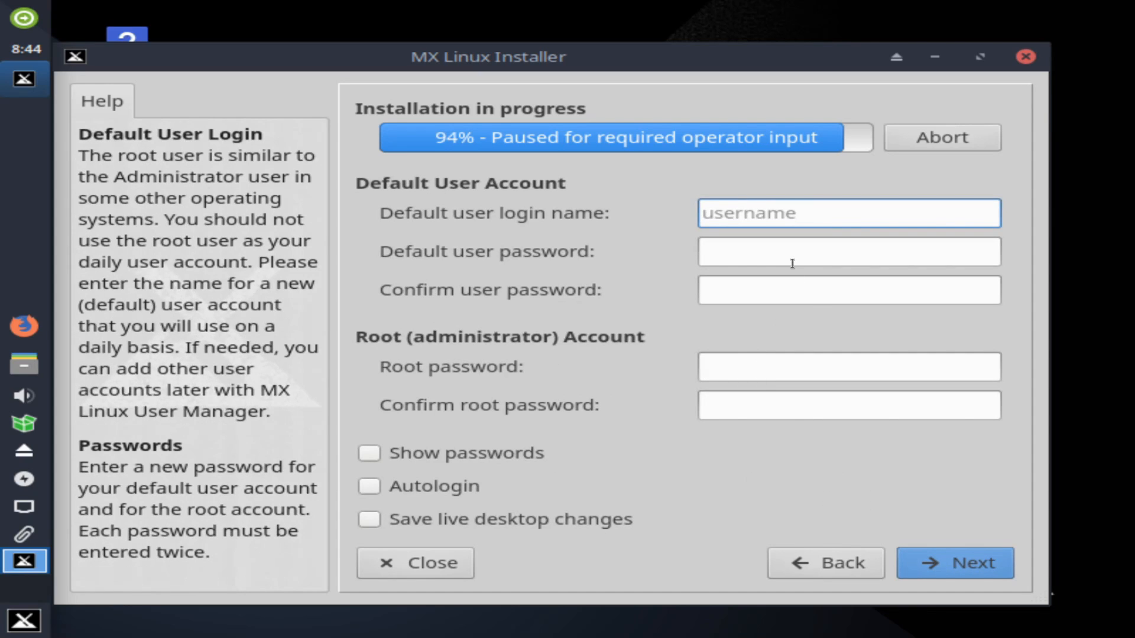
Set the default user login name to savvynik, and enter and confirm the default user password.
type("savvynik")
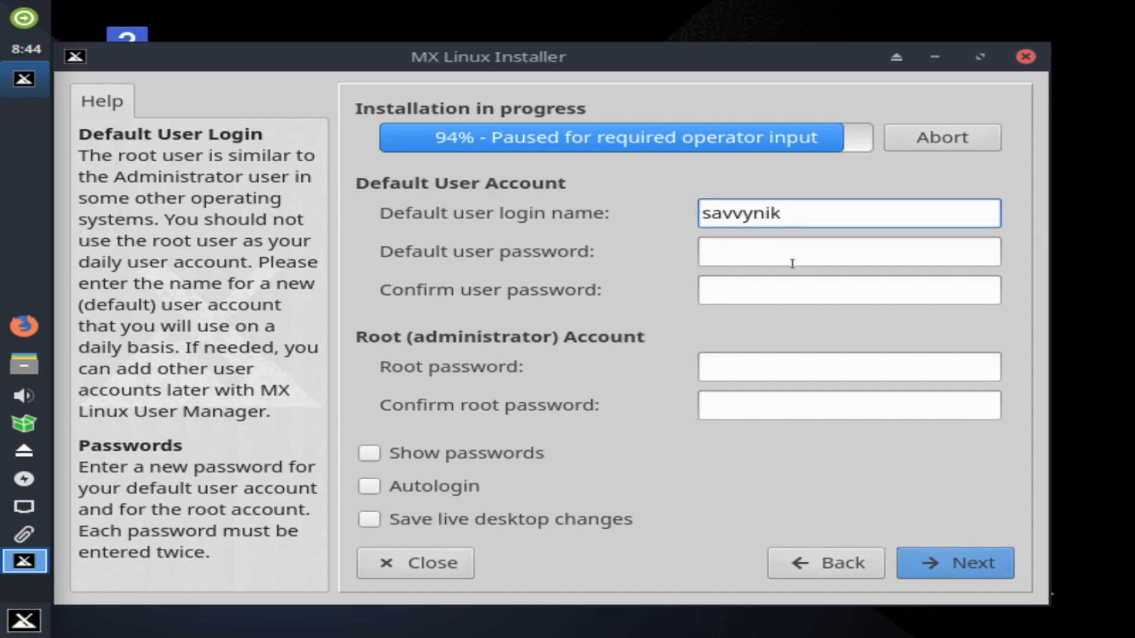
left_click(792, 263)
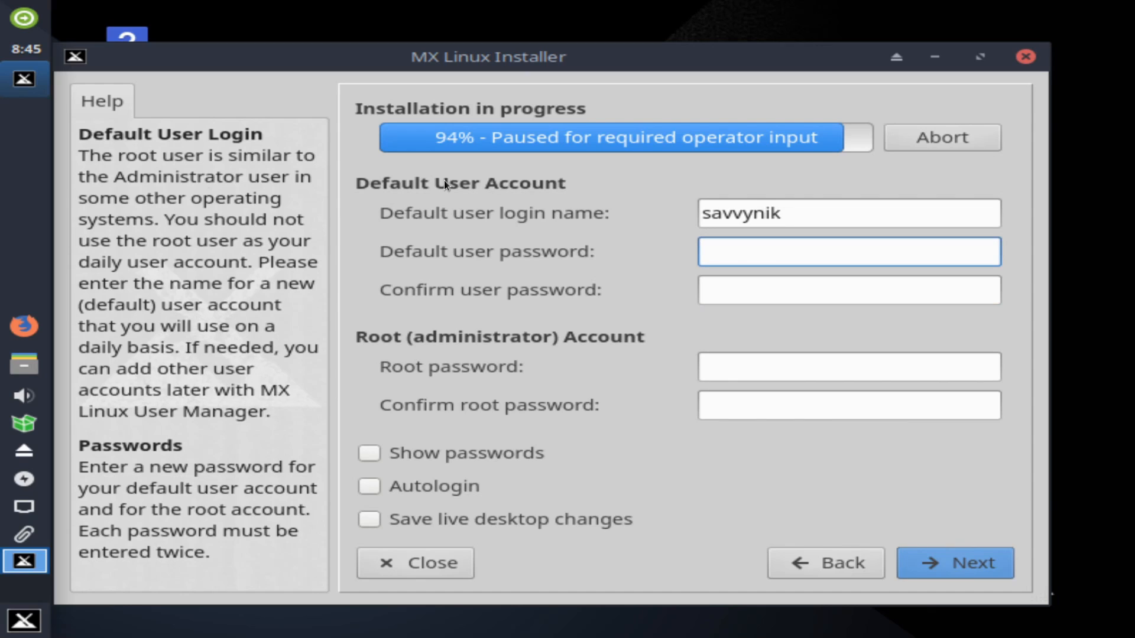
type("•••••••••")
key("Tab")
type("•••••••••")
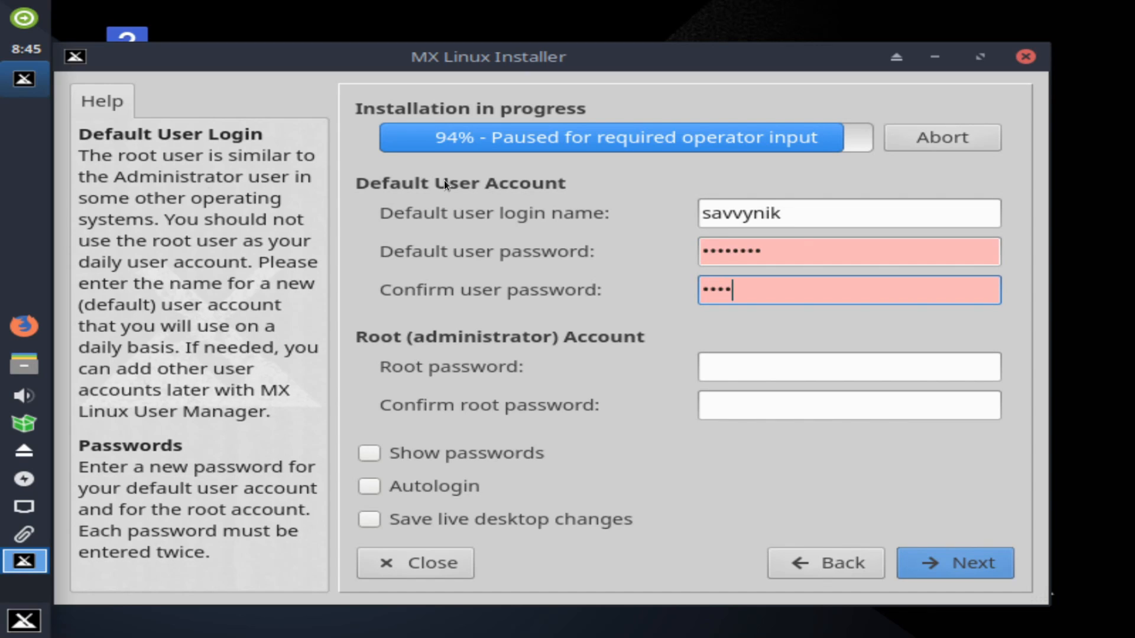
key("Tab")
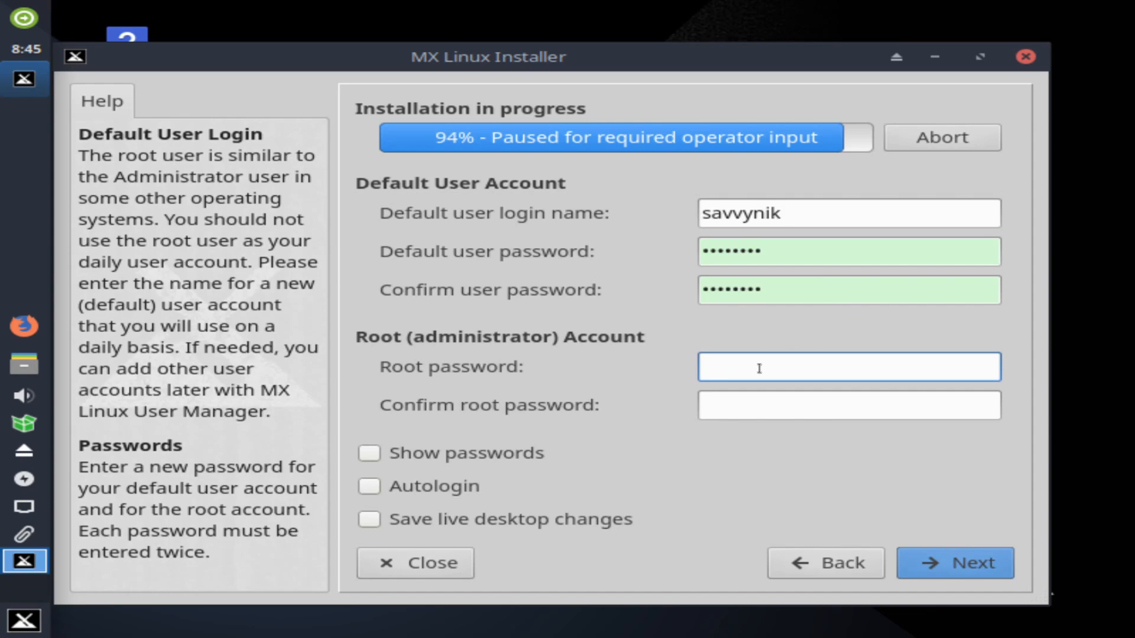
Enter and confirm the root account password.
type("••••••••")
key("Tab")
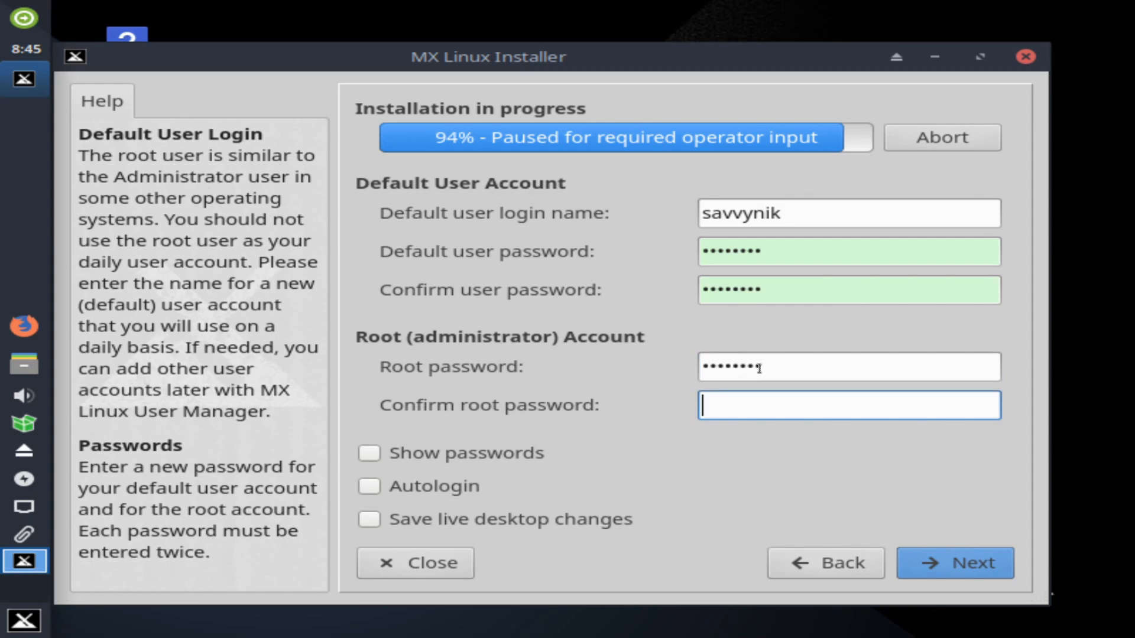
type("••••••••")
key("Tab")
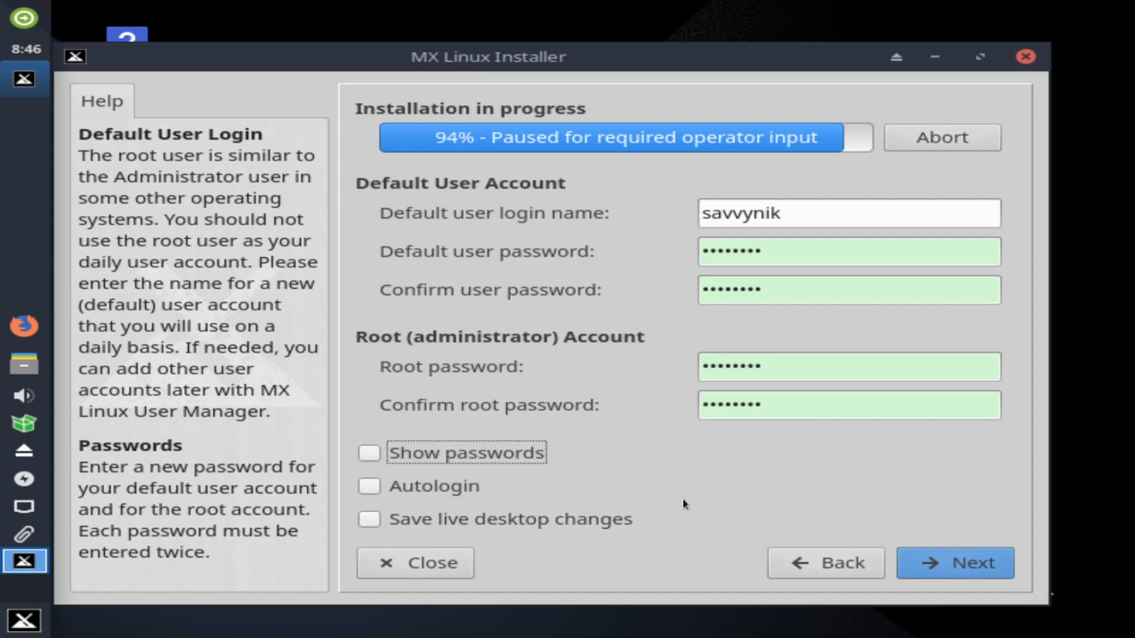
Complete the installation, finish the installer with automatic reboot, and continue past the disc removal request.
left_click(949, 565)
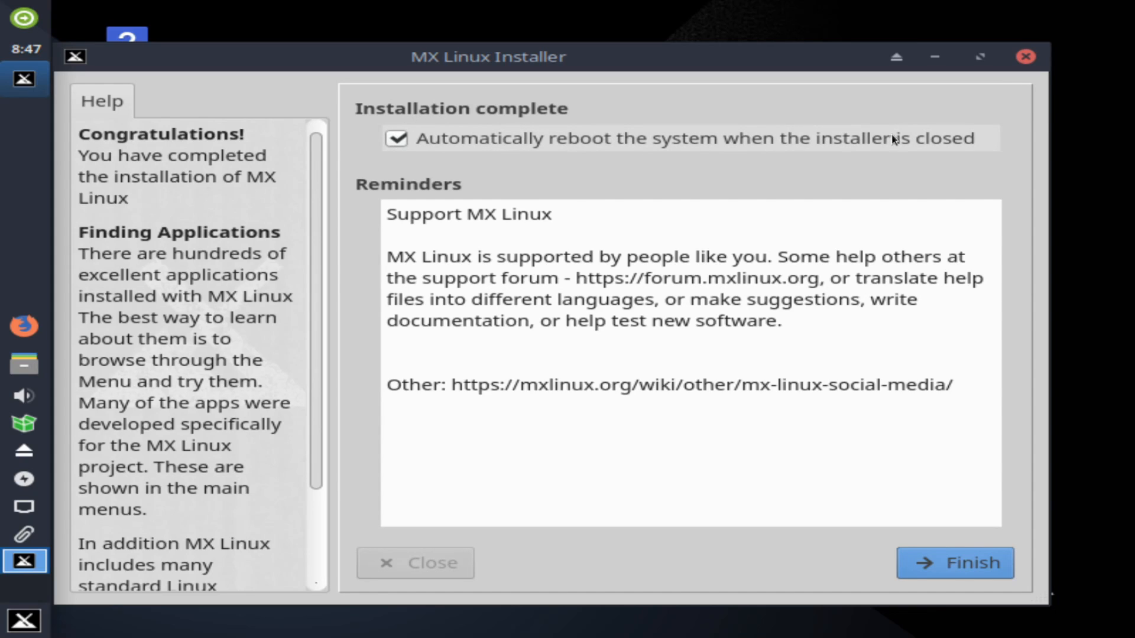
left_click(924, 556)
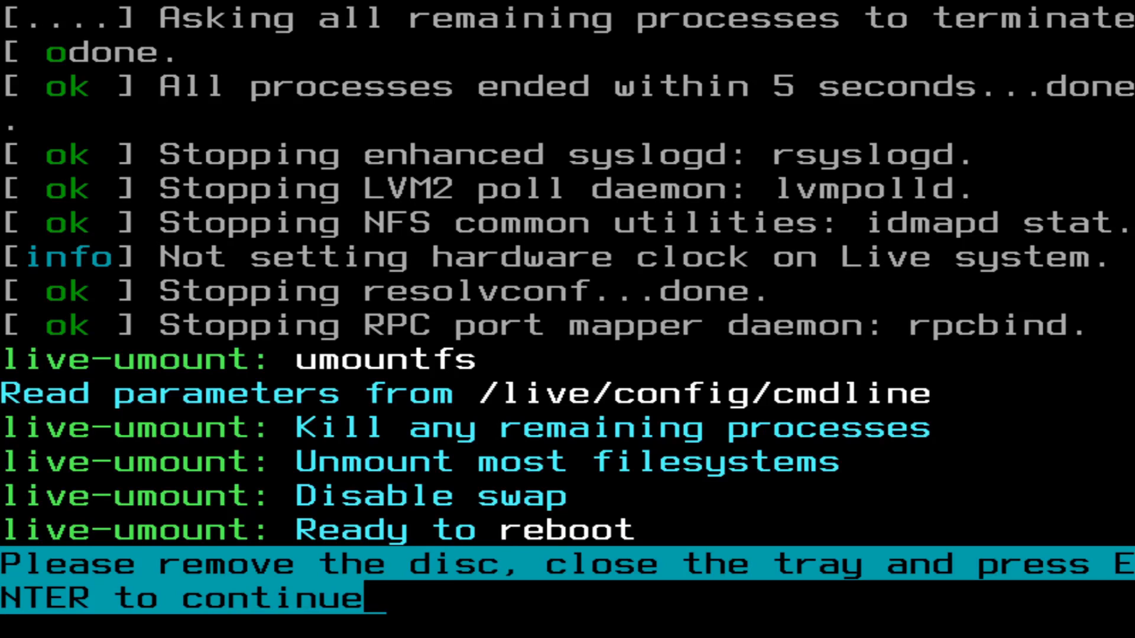
key("Return")
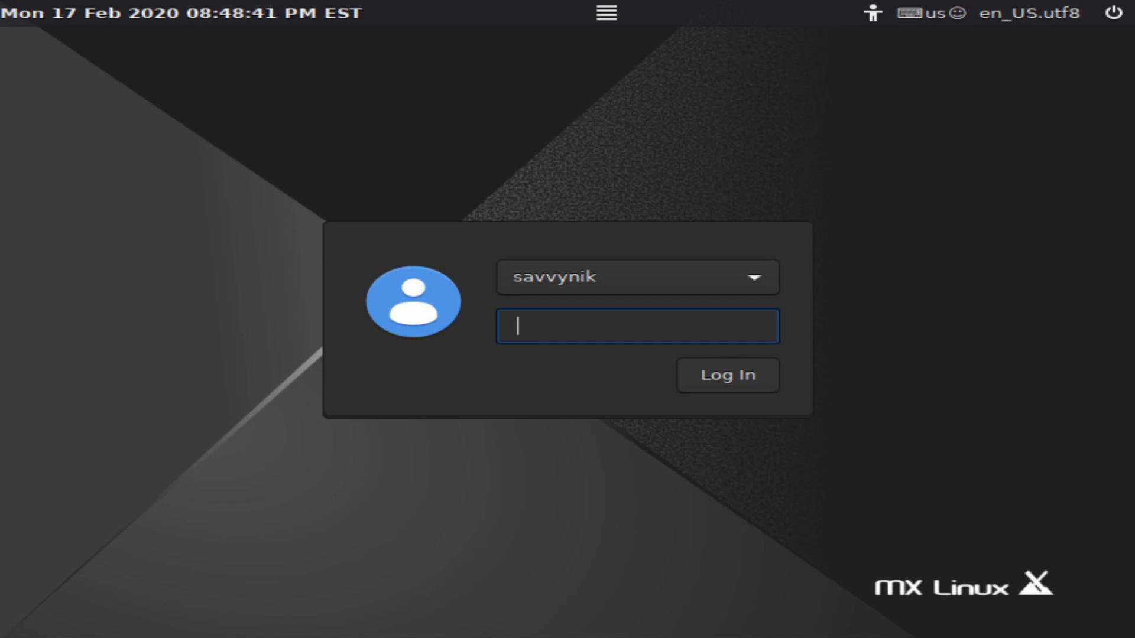
Log in to the installed system as savvynik with the account password.
left_click(729, 278)
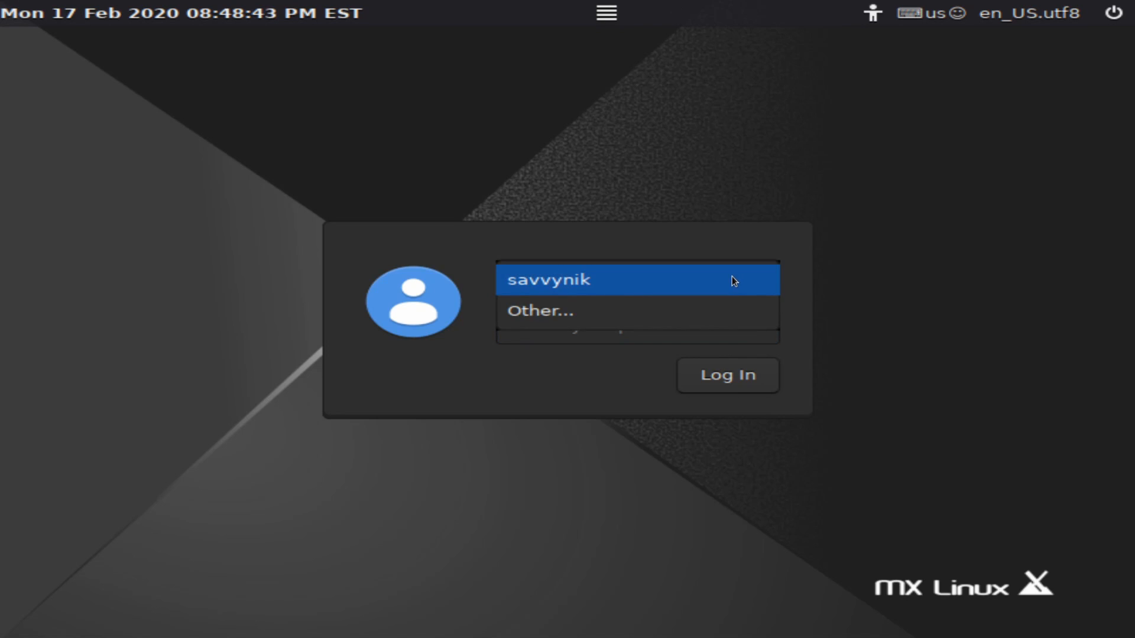
left_click(731, 278)
left_click(623, 325)
type("*********")
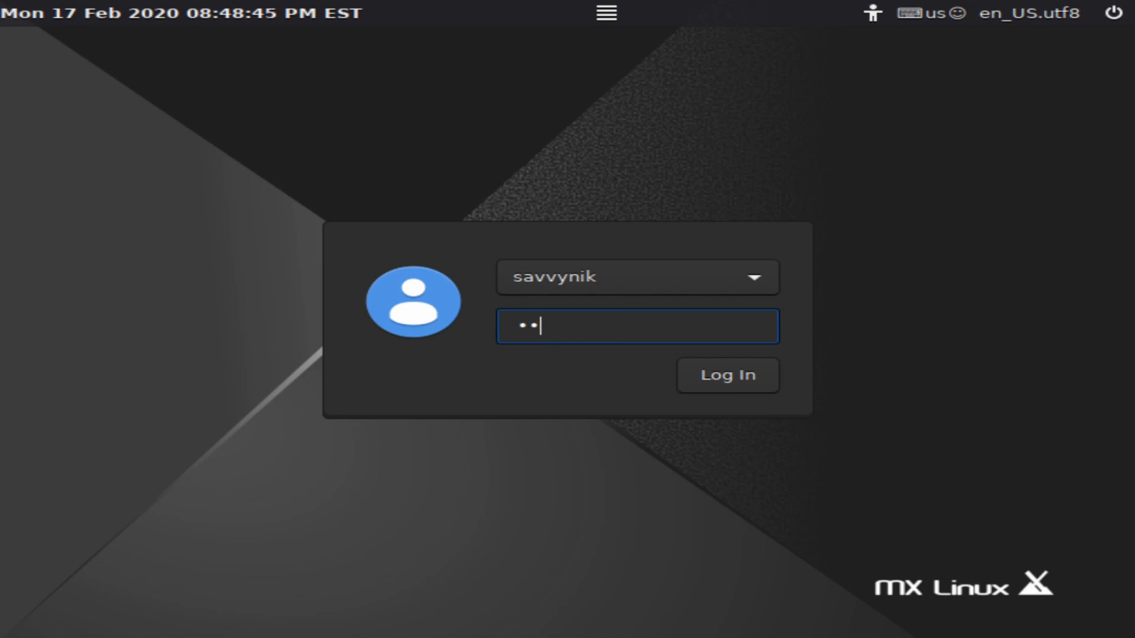
key("Return")
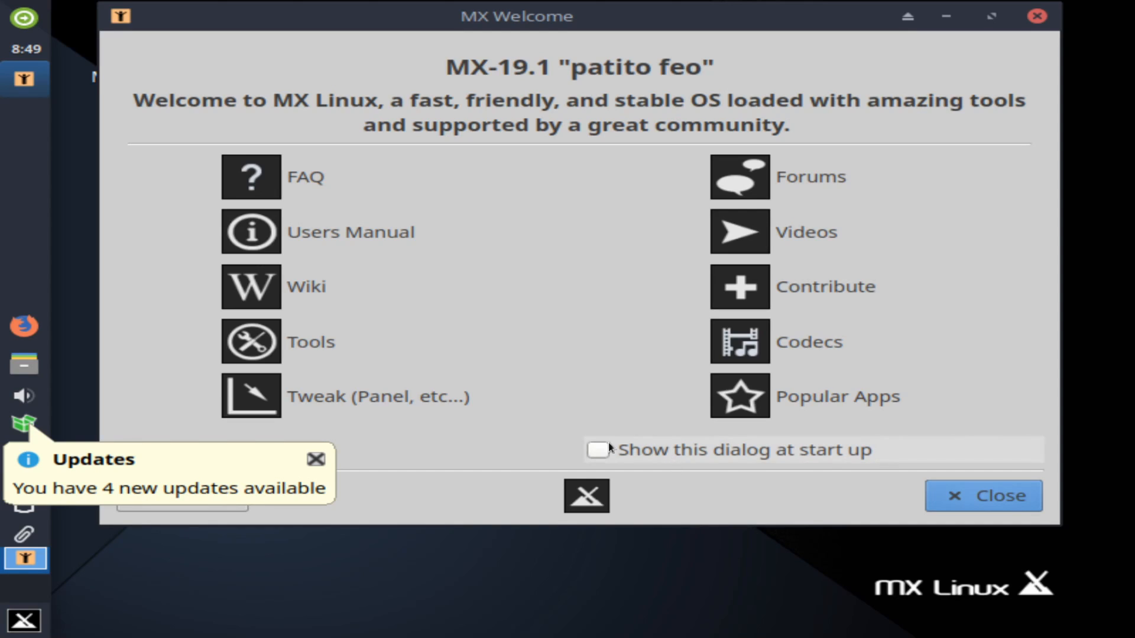
Dismiss the updates notification and close the MX Welcome window.
left_click(312, 462)
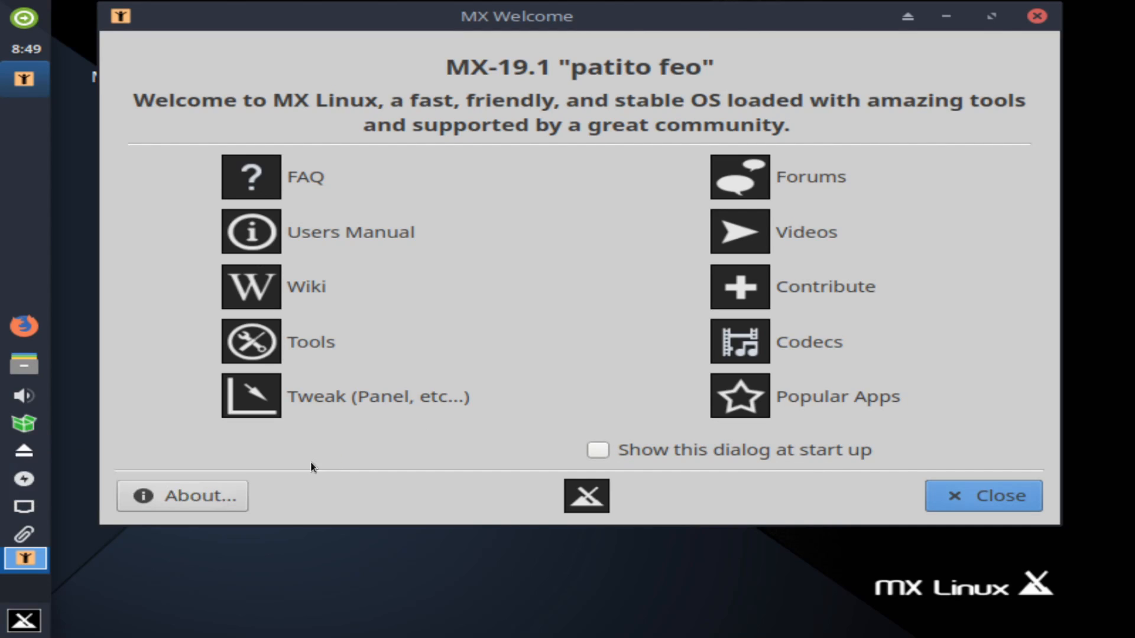
left_click_drag(646, 49, 667, 90)
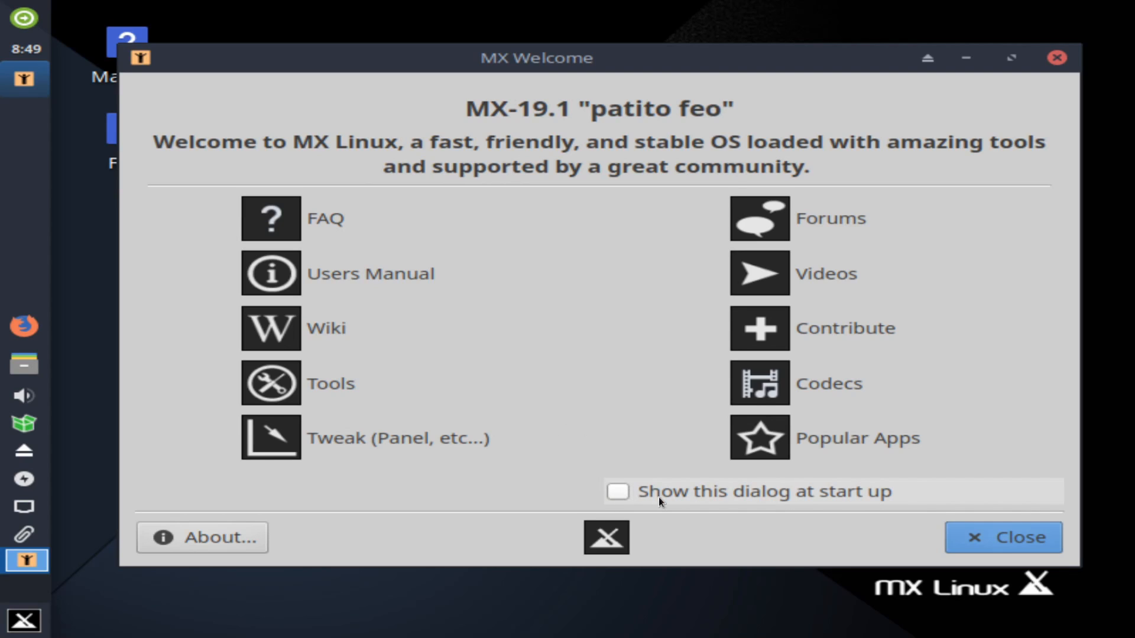
left_click(1017, 537)
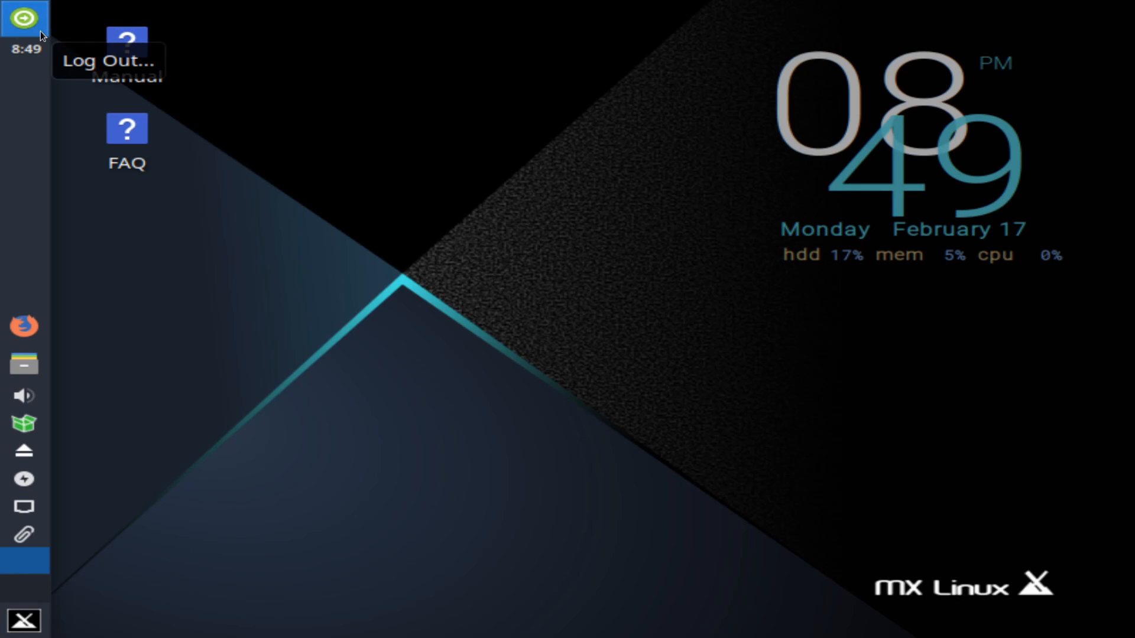
View the home folder in the file manager and close it.
mouse_move(33, 50)
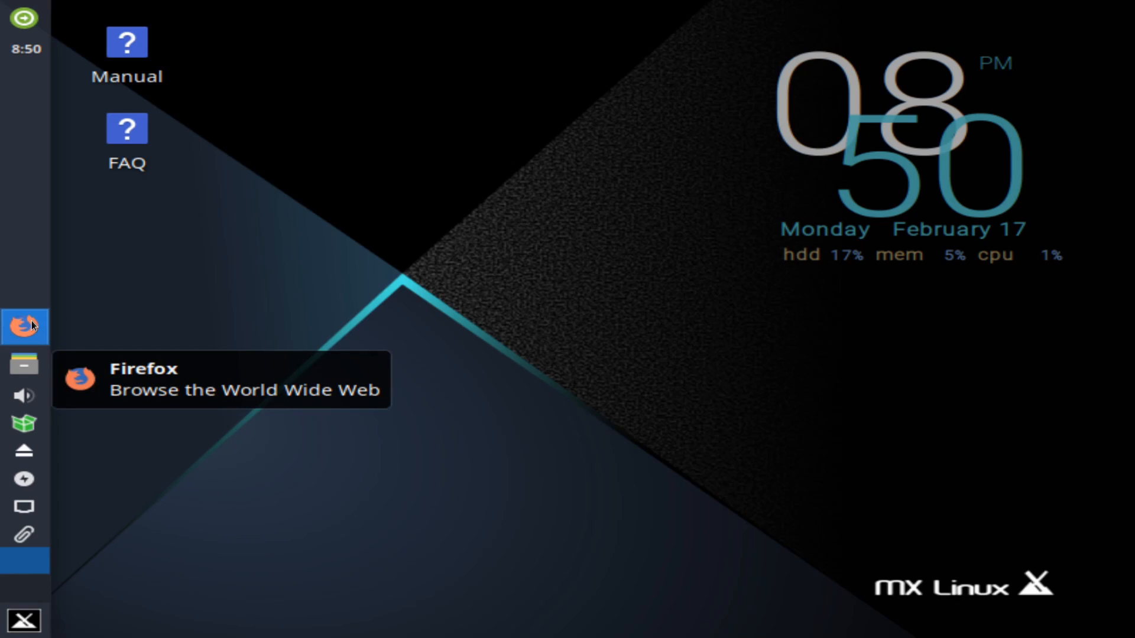
left_click(26, 374)
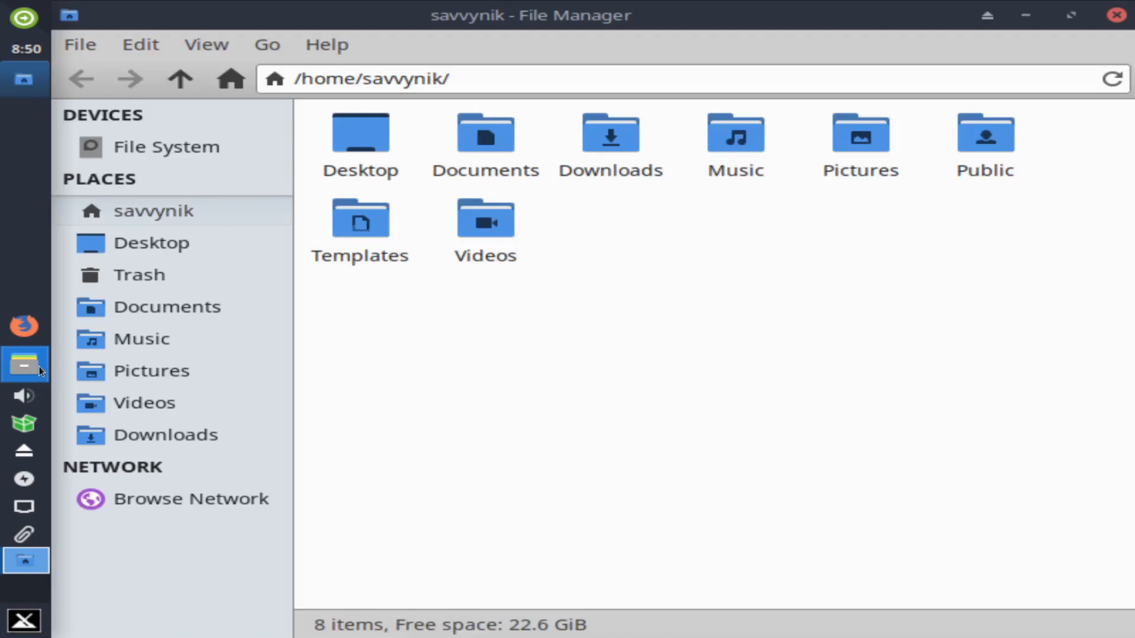
left_click(467, 168)
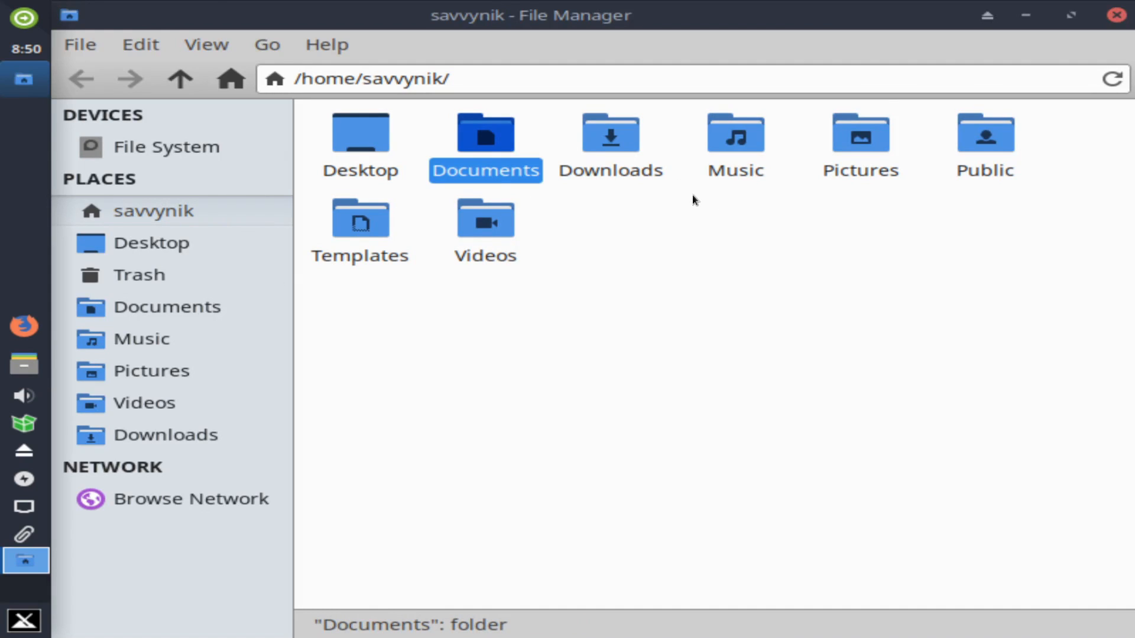
left_click(697, 241)
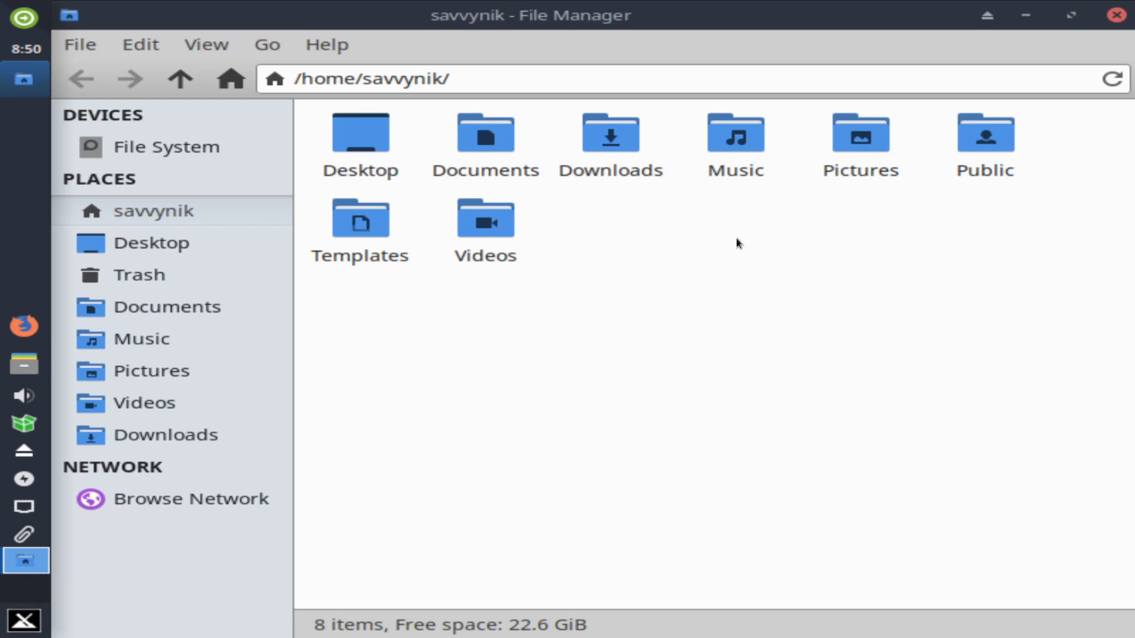
left_click(1115, 15)
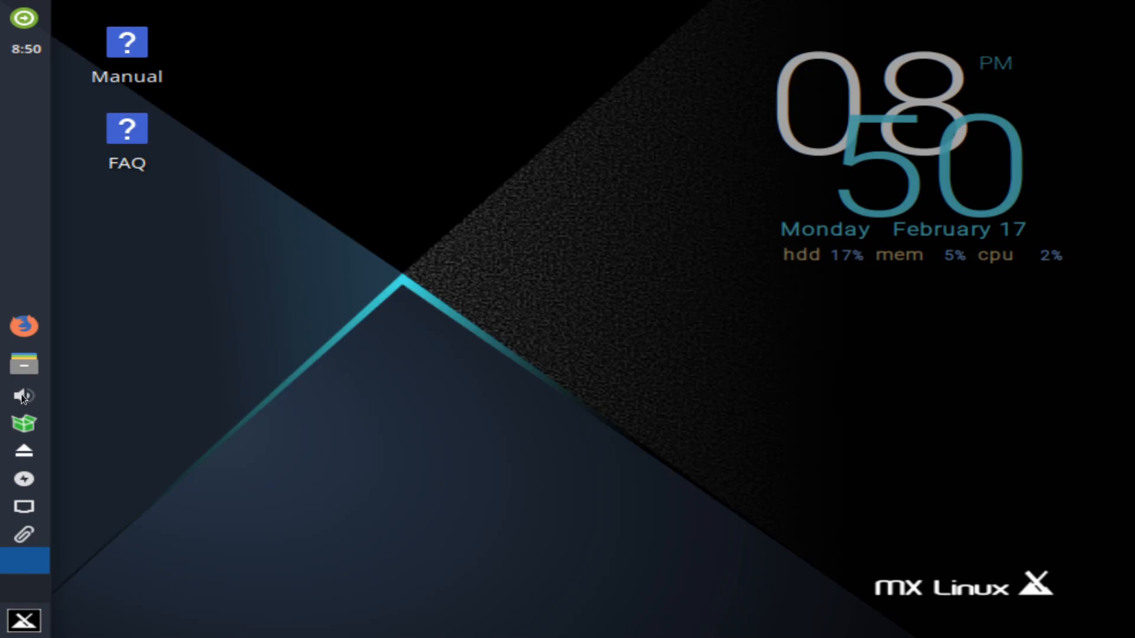
Browse the application menu's All and Office categories and search the menu for lib.
mouse_move(25, 428)
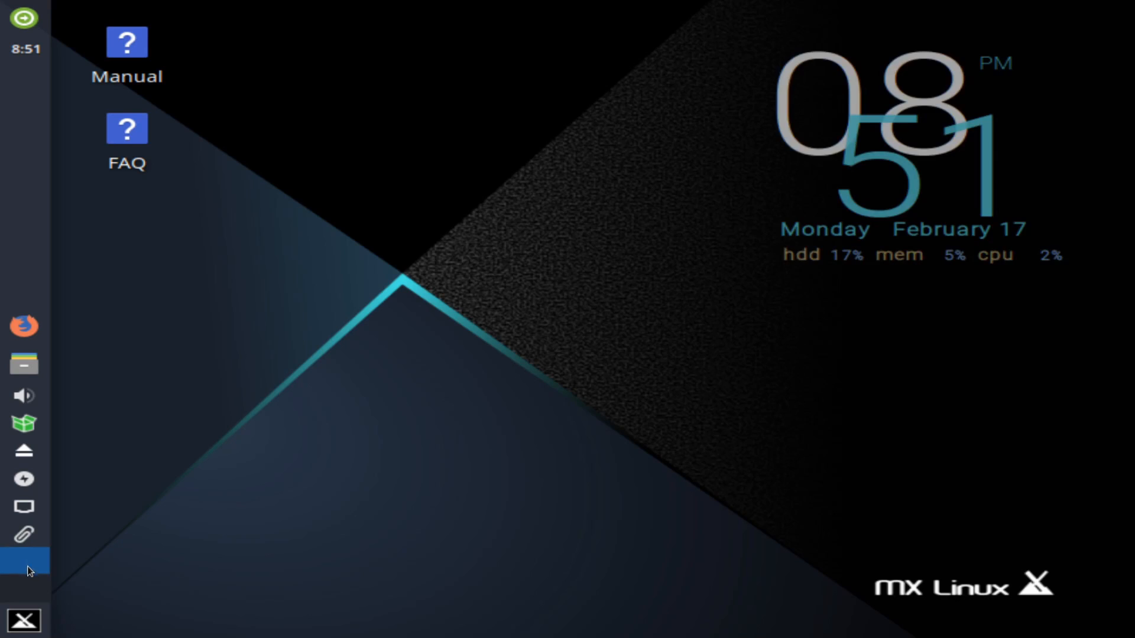
left_click(28, 622)
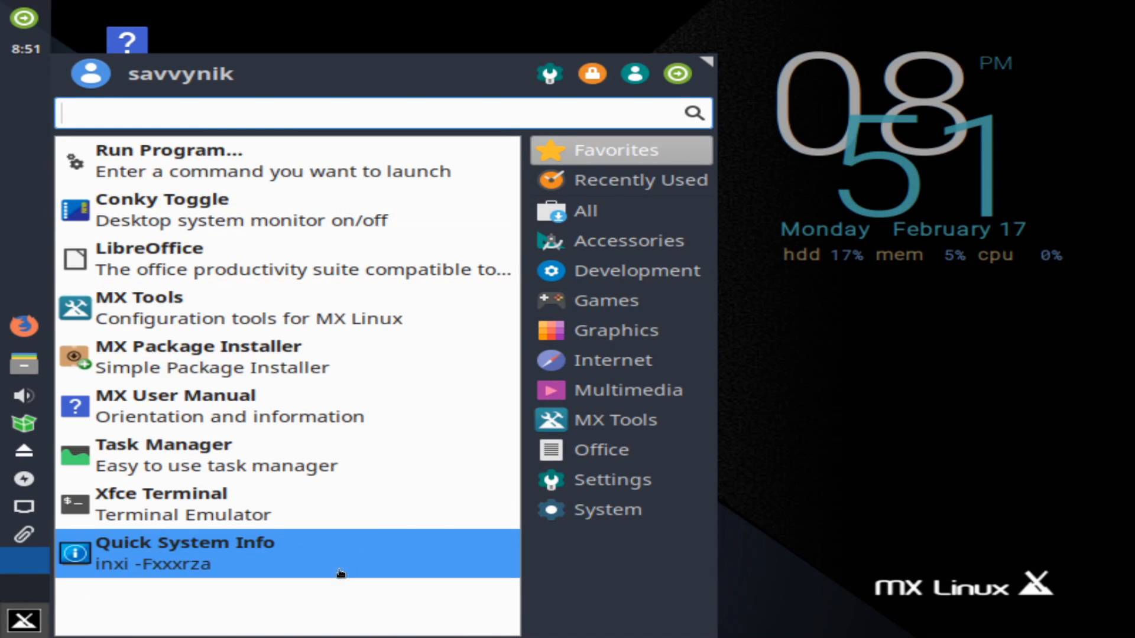
left_click(559, 206)
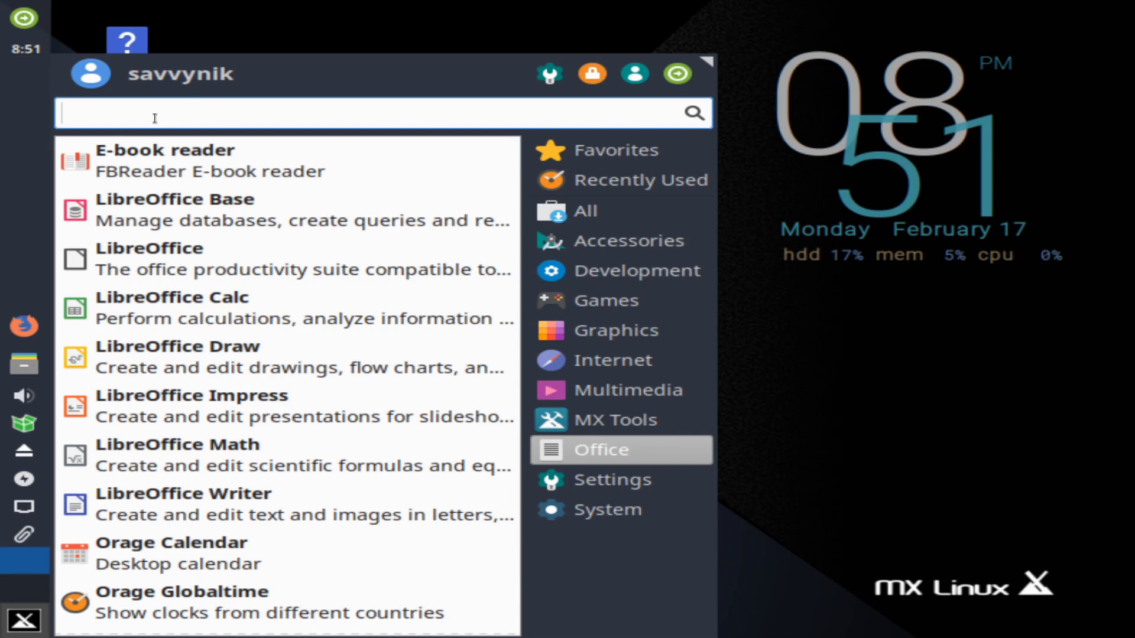
type("ib")
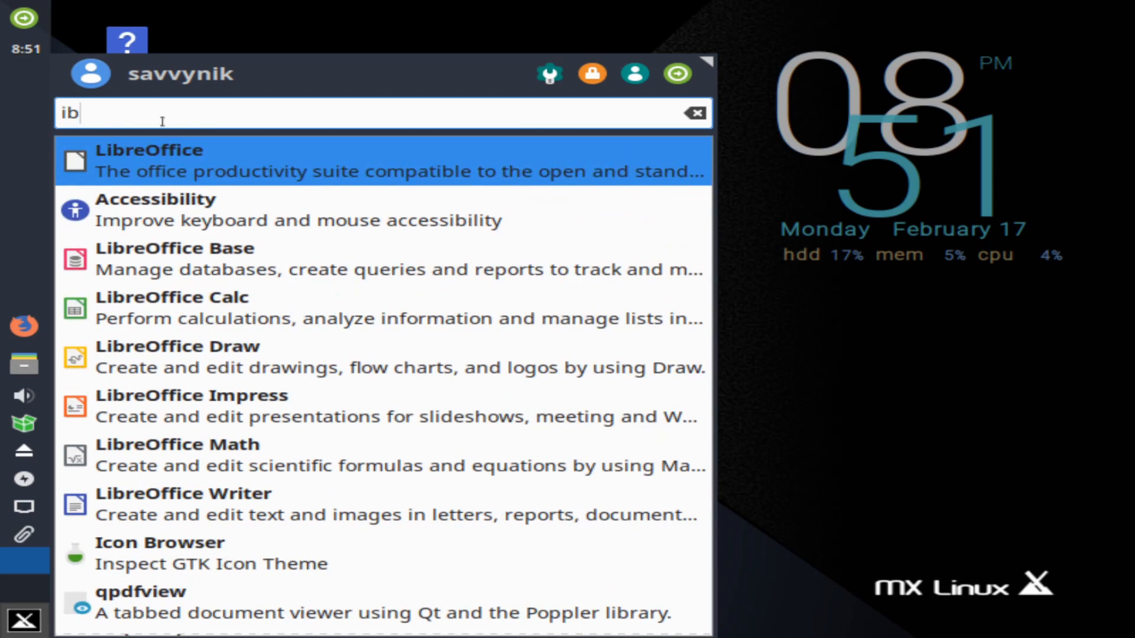
key("BackSpace")
key("BackSpace")
type("lib")
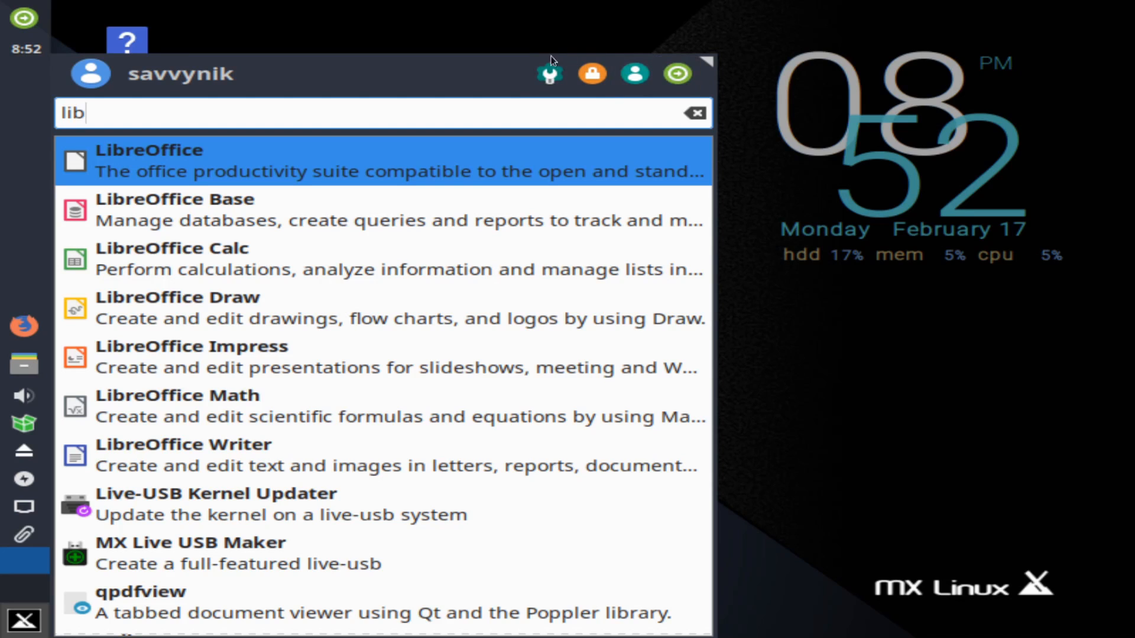
Resize the application menu from its corner and close it.
left_click_drag(701, 62, 414, 39)
left_click_drag(382, 90, 420, 54)
left_click(489, 65)
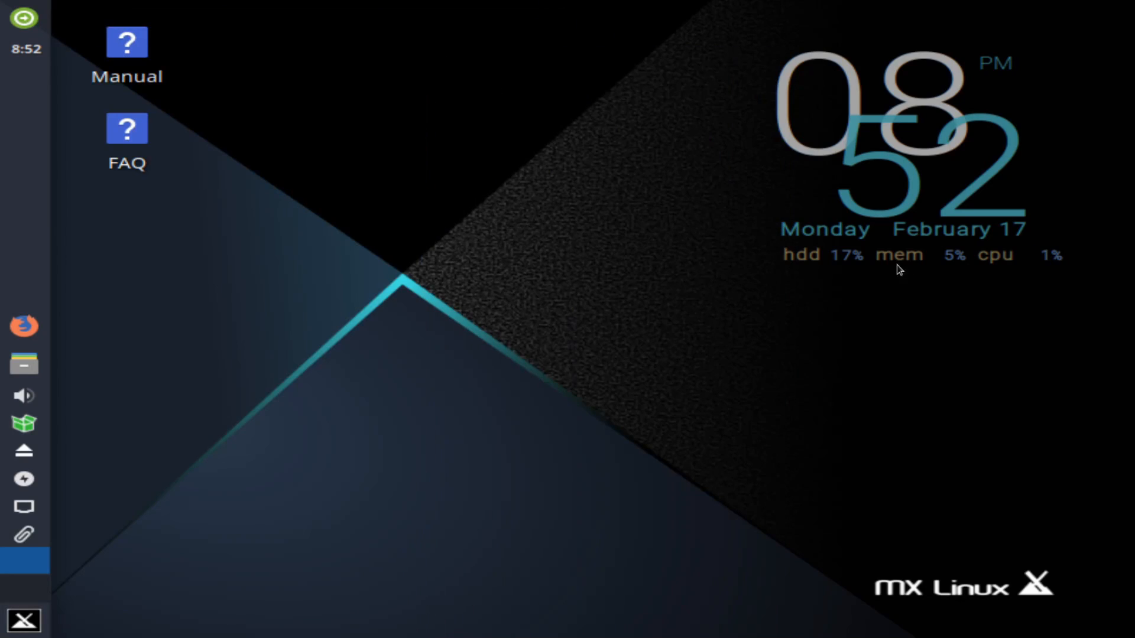